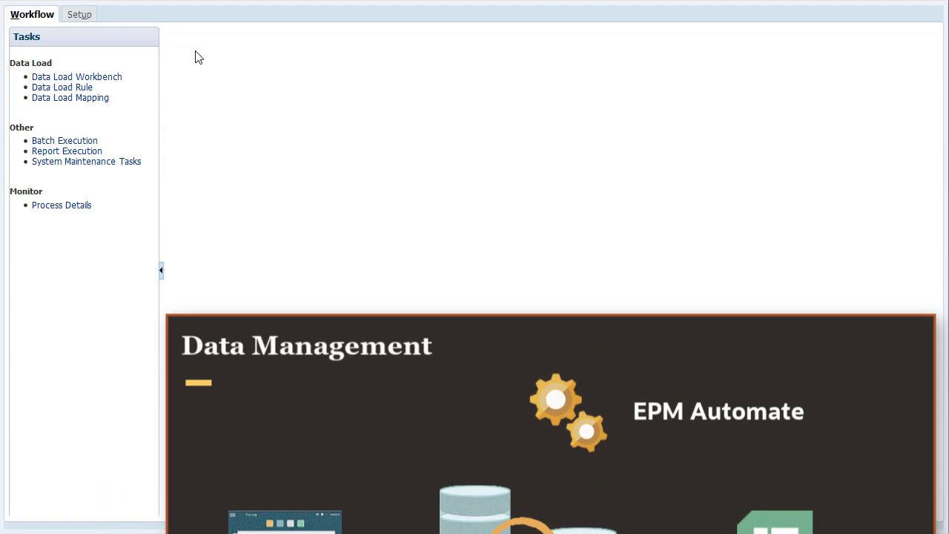
Add a local target application of type Custom Application and name it CustApp.
left_click(79, 16)
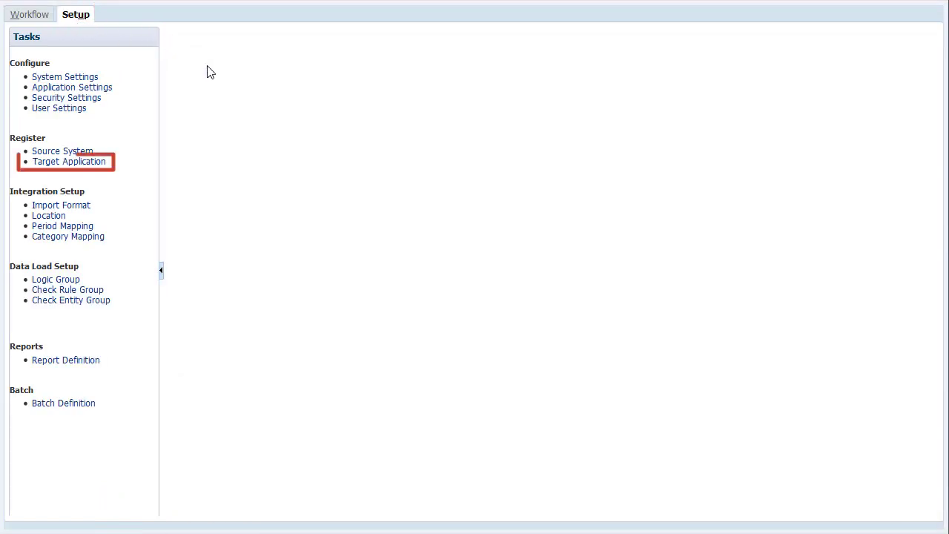
left_click(101, 162)
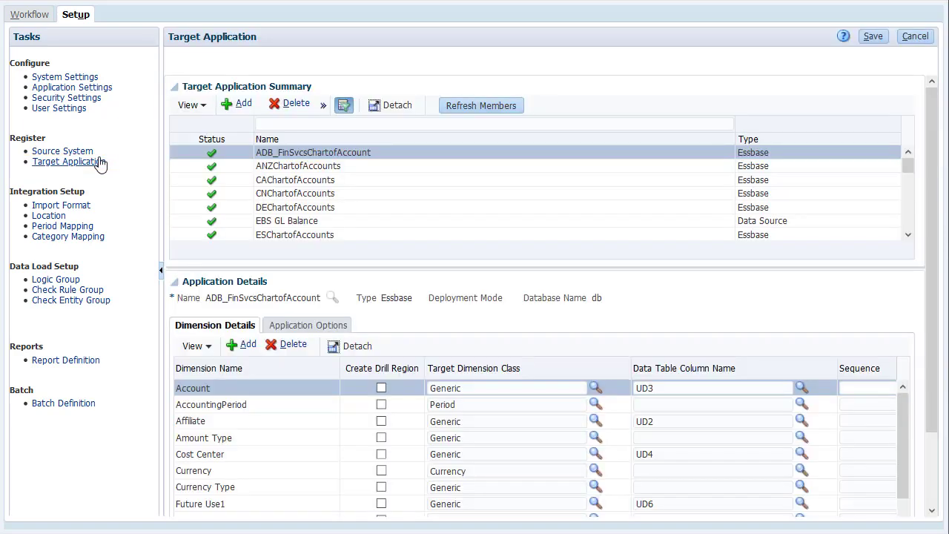
left_click(242, 108)
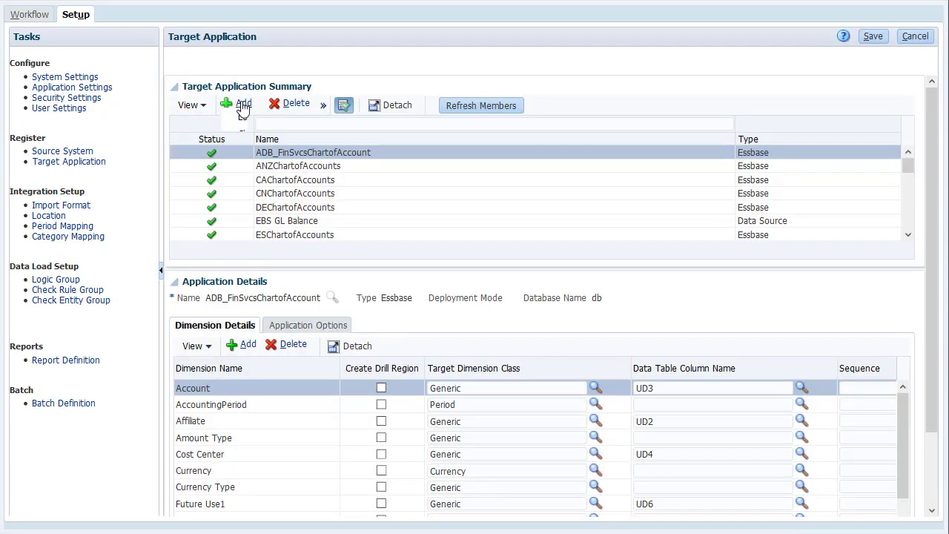
left_click(269, 118)
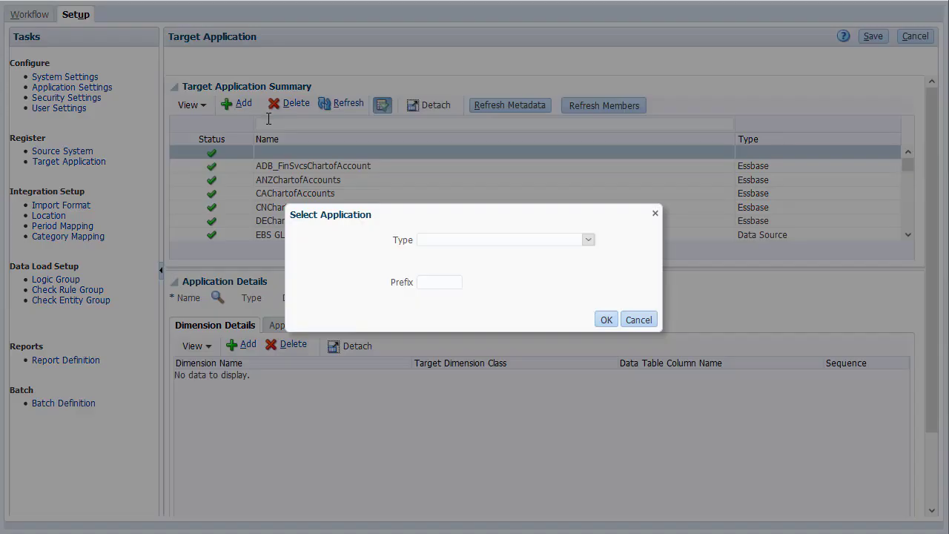
left_click(588, 240)
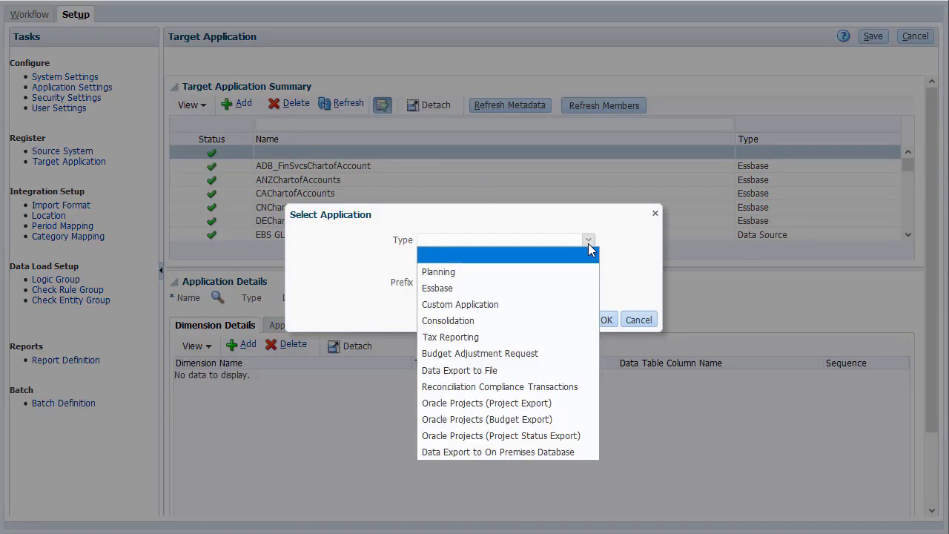
left_click(519, 306)
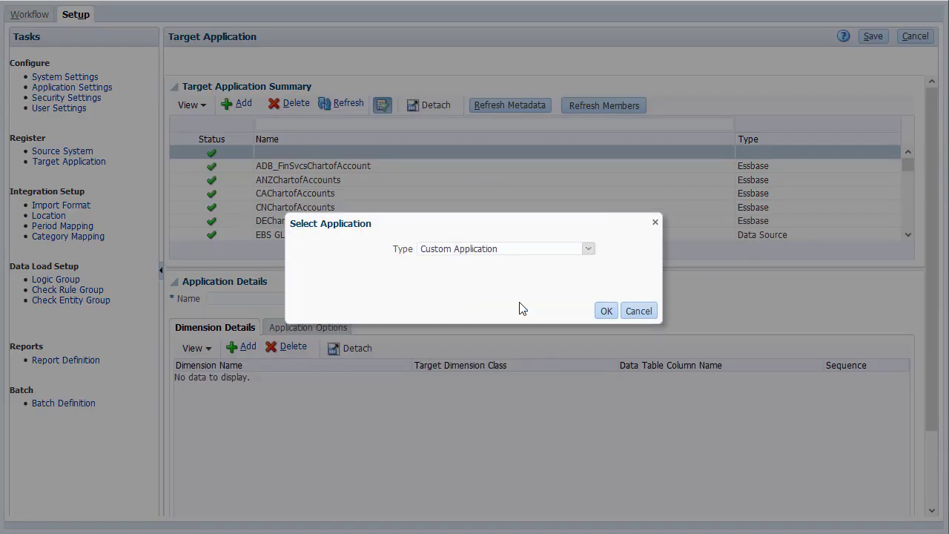
left_click(606, 311)
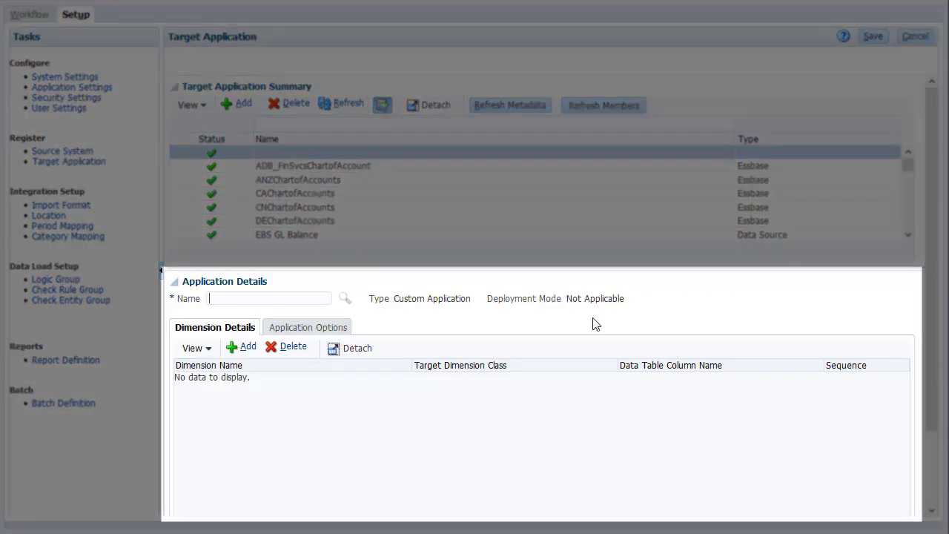
type("CustApp")
Add the first dimension row to CustApp's Dimension Details.
left_click(247, 352)
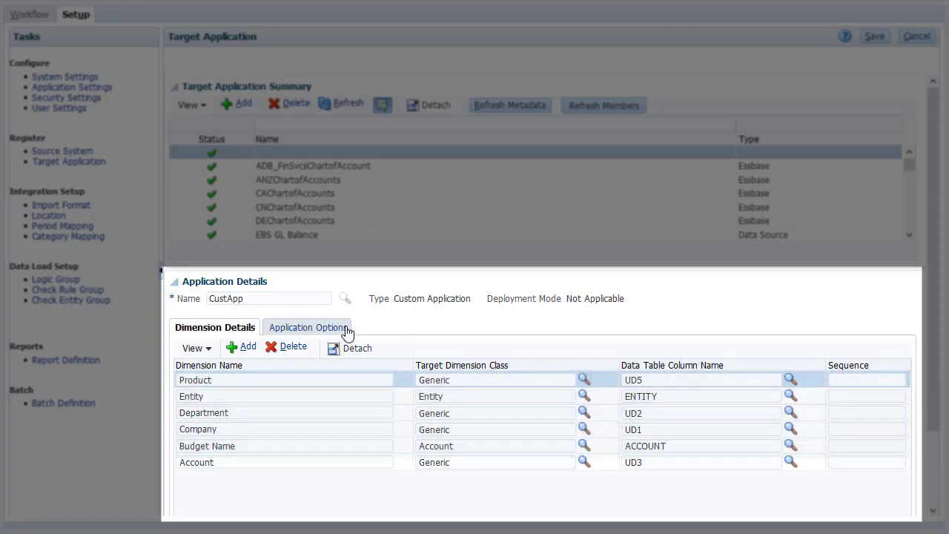
Open CustApp's Application Options to reach the export-to-file settings.
left_click(347, 329)
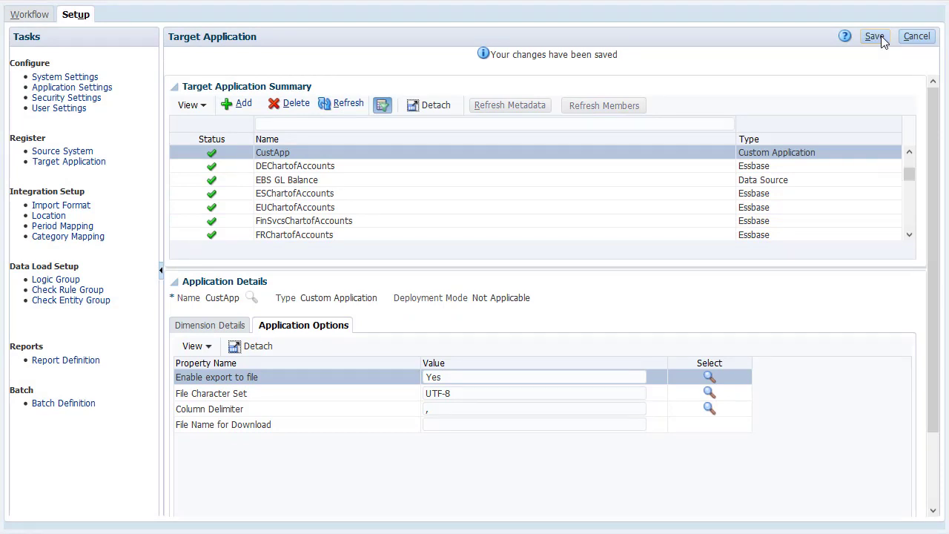
Add an import format named CustomExport with Vision as its source.
left_click(85, 213)
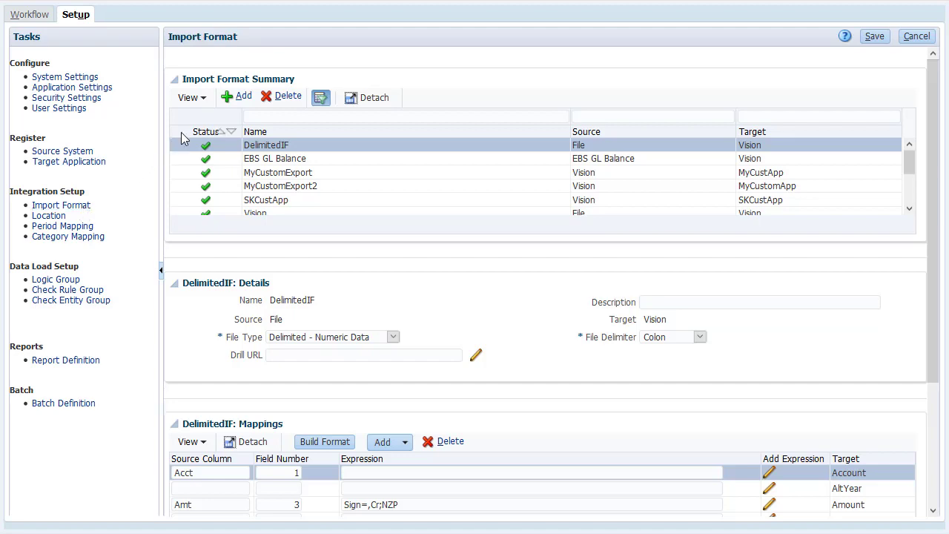
left_click(243, 97)
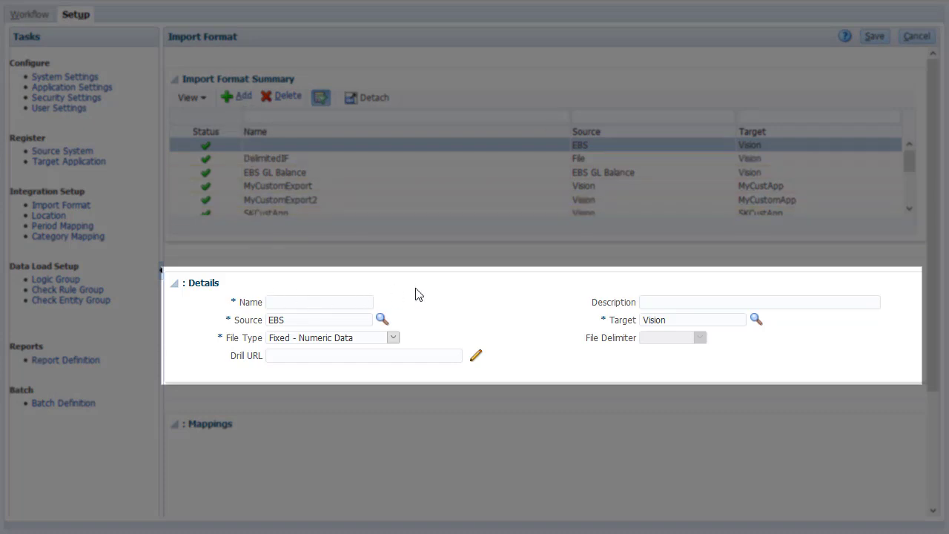
type("CustomExport")
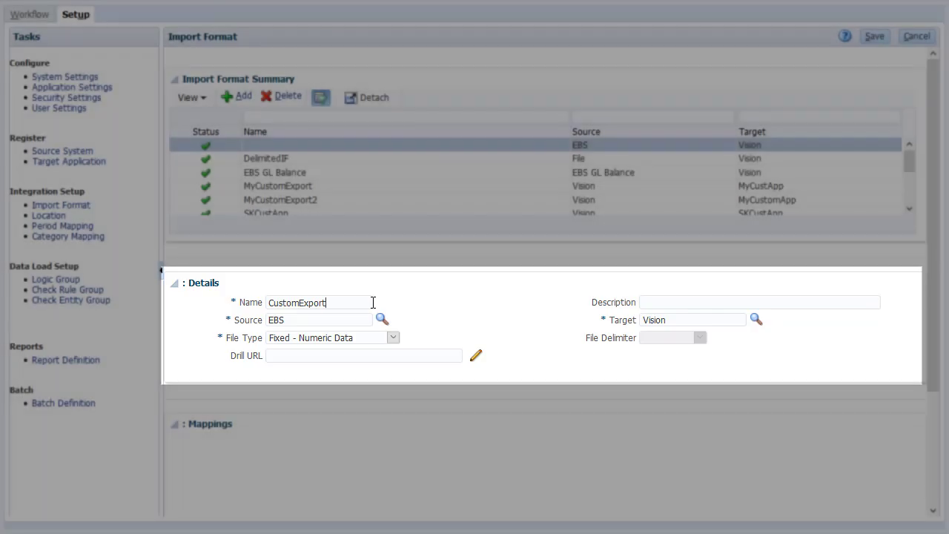
left_click(382, 319)
left_click(663, 163)
left_click(610, 166)
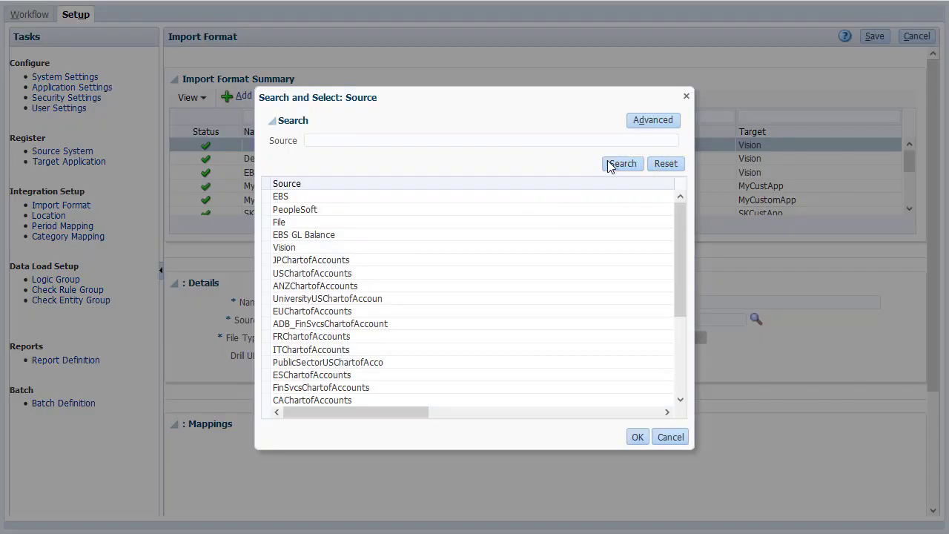
left_click(311, 248)
left_click(637, 437)
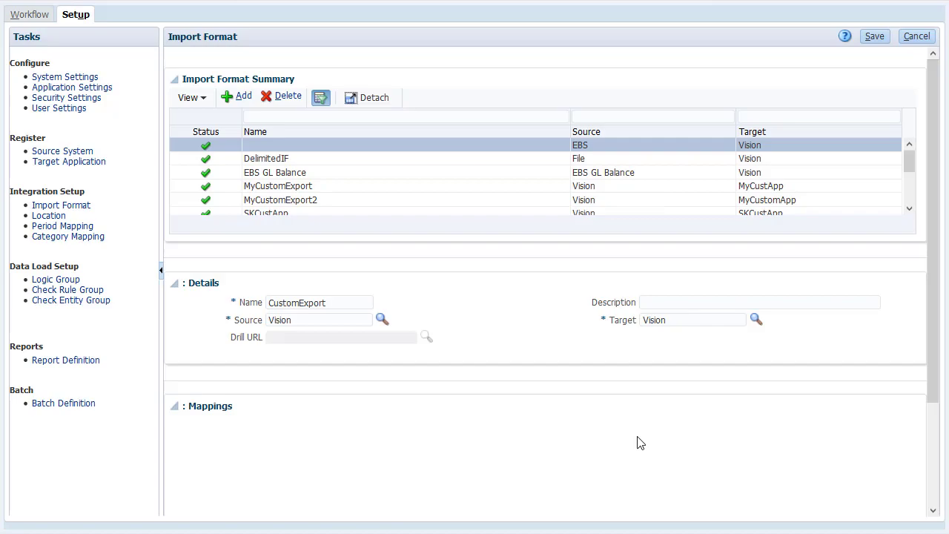
Set CustApp as the CustomExport import format's target.
left_click(756, 319)
left_click(653, 163)
left_click(627, 166)
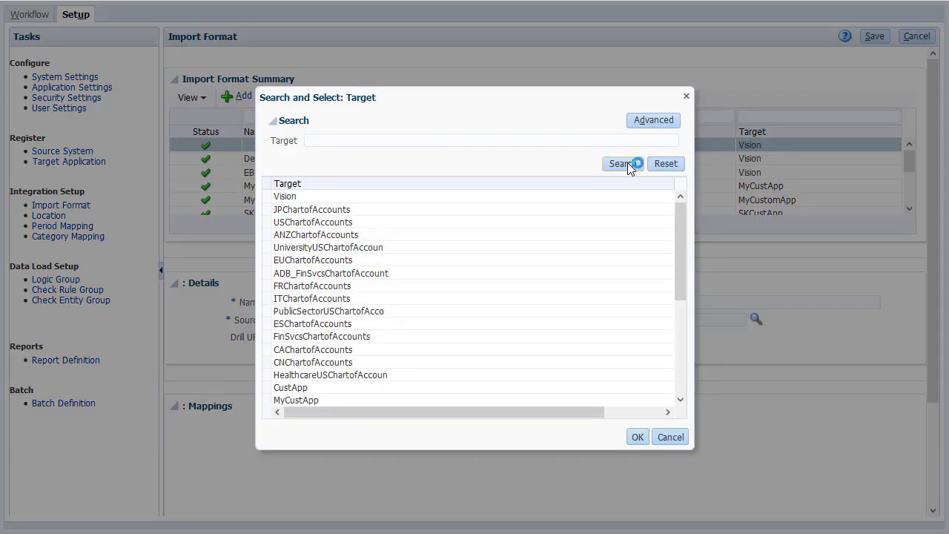
left_click(311, 388)
left_click(638, 437)
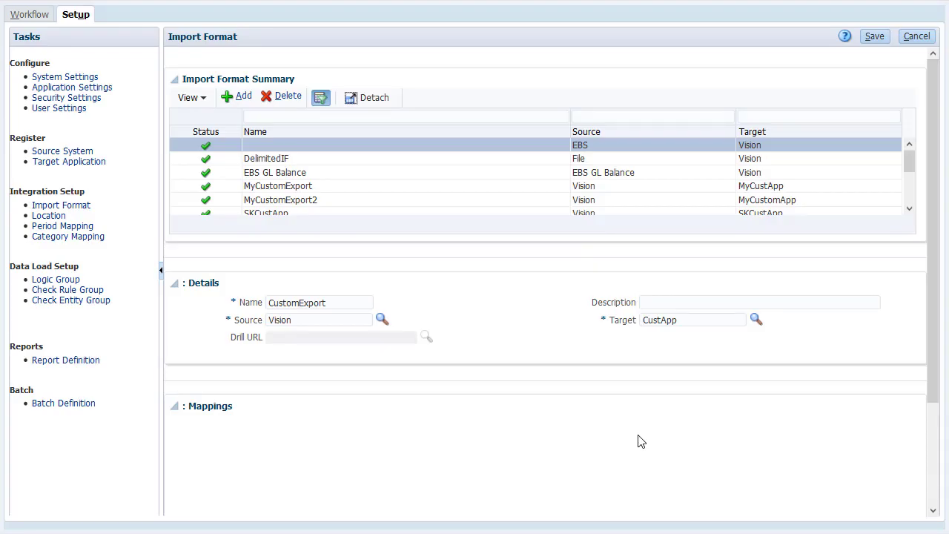
Save the CustomExport import format, then save its source column mappings.
left_click(873, 37)
scroll(545, 281, "down", 3)
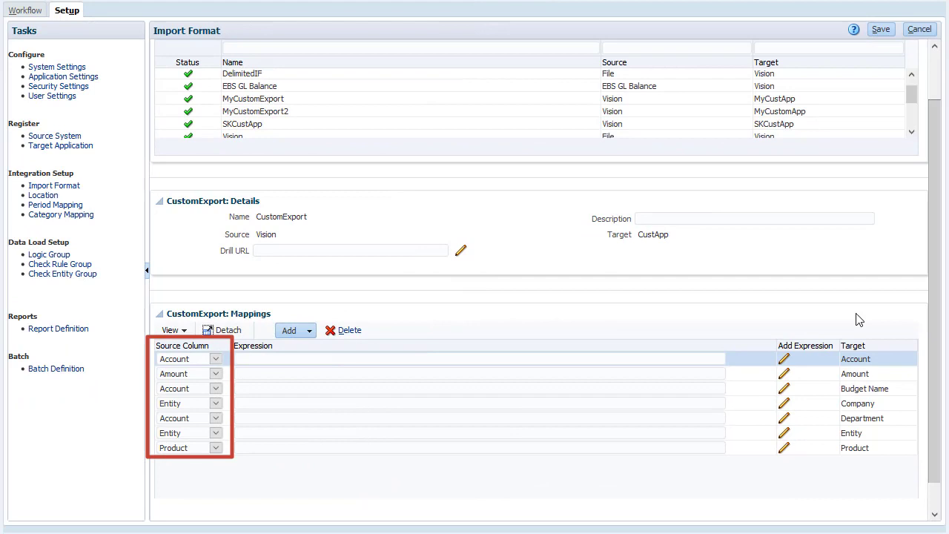
left_click(880, 30)
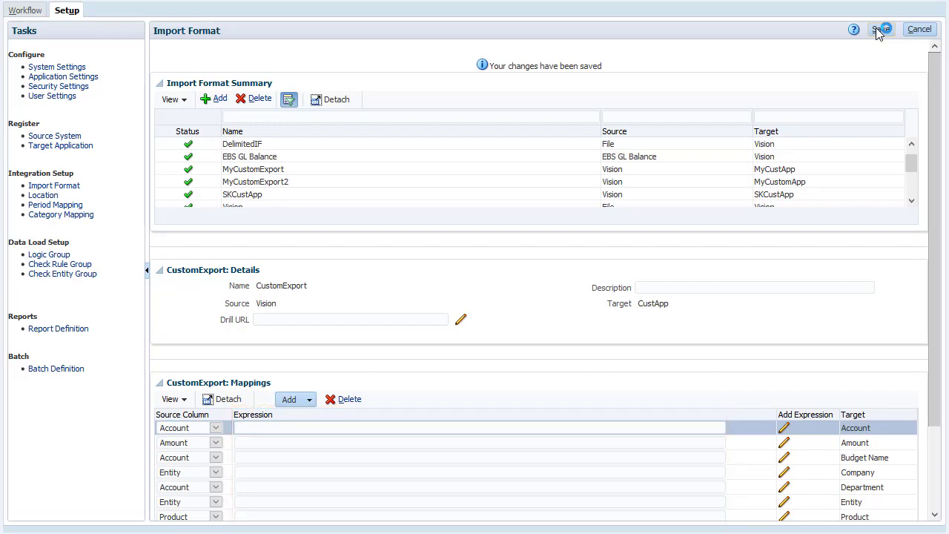
Add a location named CustomExport using the CustomExport import format, currency USD, and save it.
left_click(43, 195)
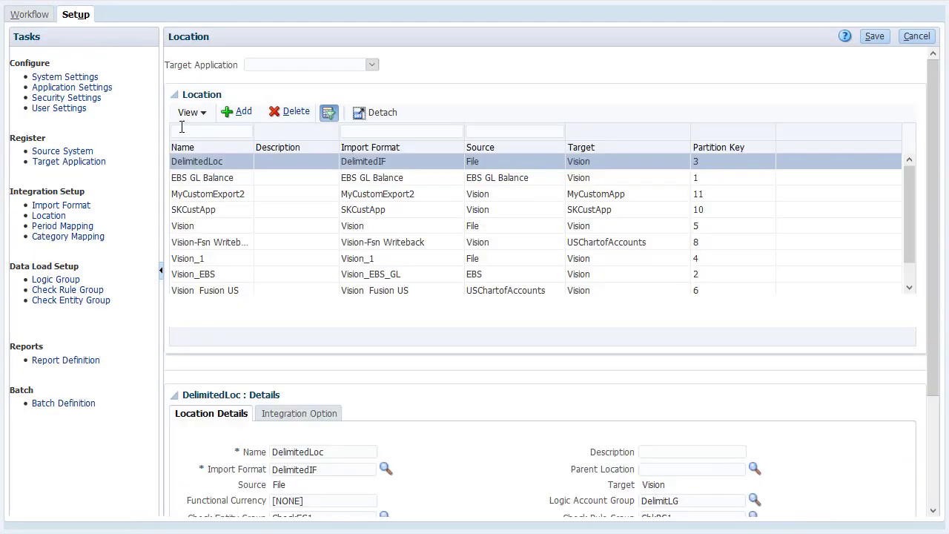
left_click(243, 111)
scroll(926, 377, "down", 4)
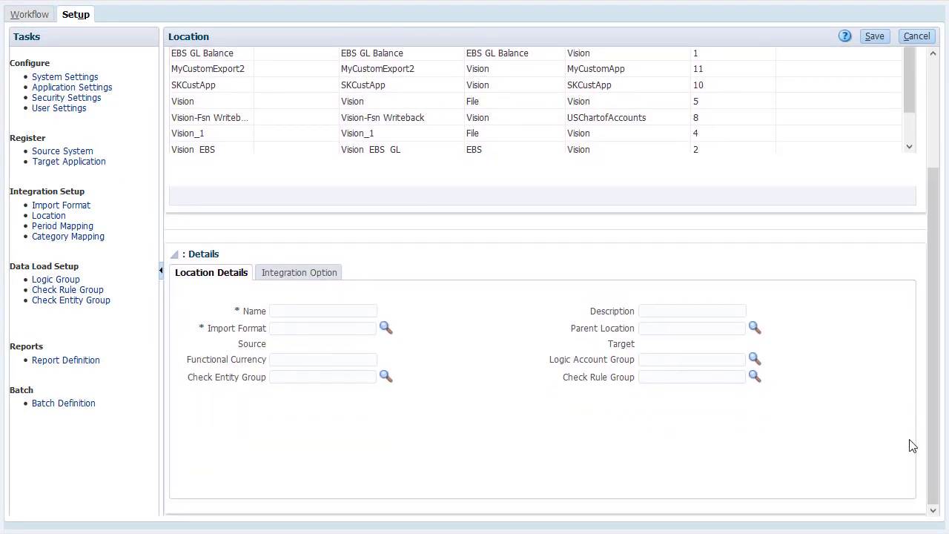
left_click(334, 311)
type("CustomExport")
key("Tab")
type("CustomExport")
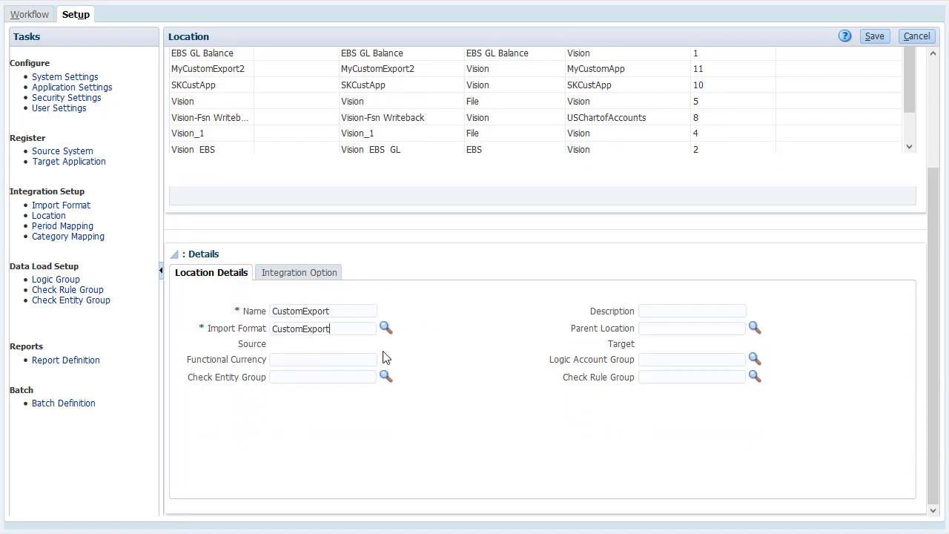
left_click(359, 360)
type("USD")
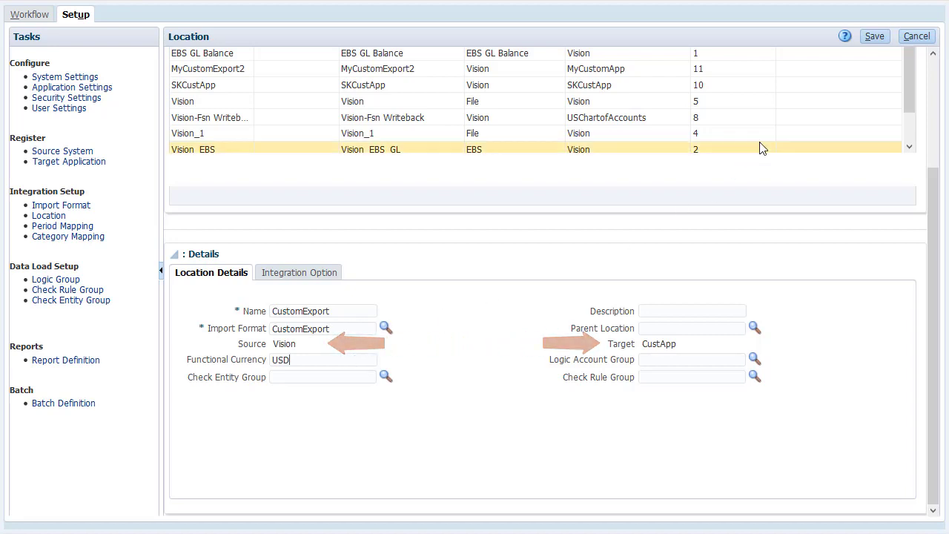
left_click(874, 36)
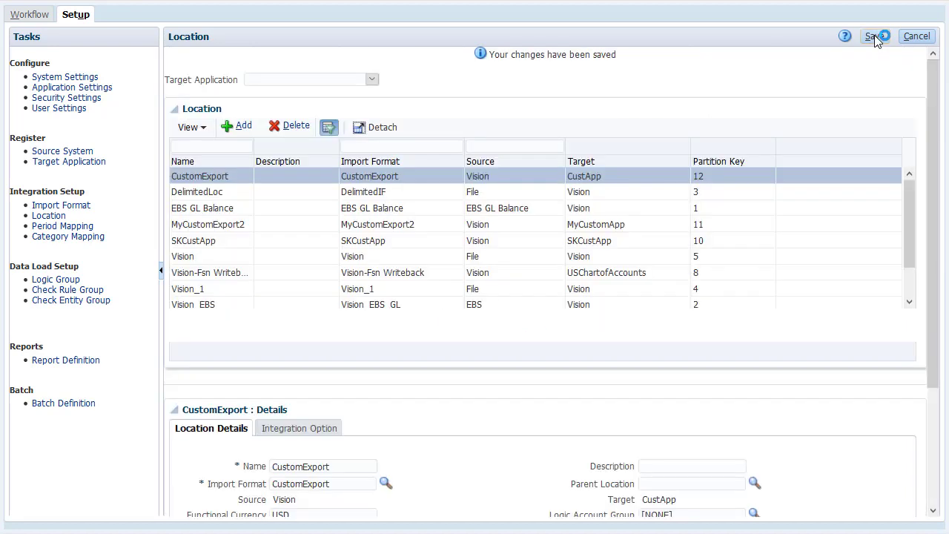
Filter the global period mappings by Year Target FY21.
left_click(74, 225)
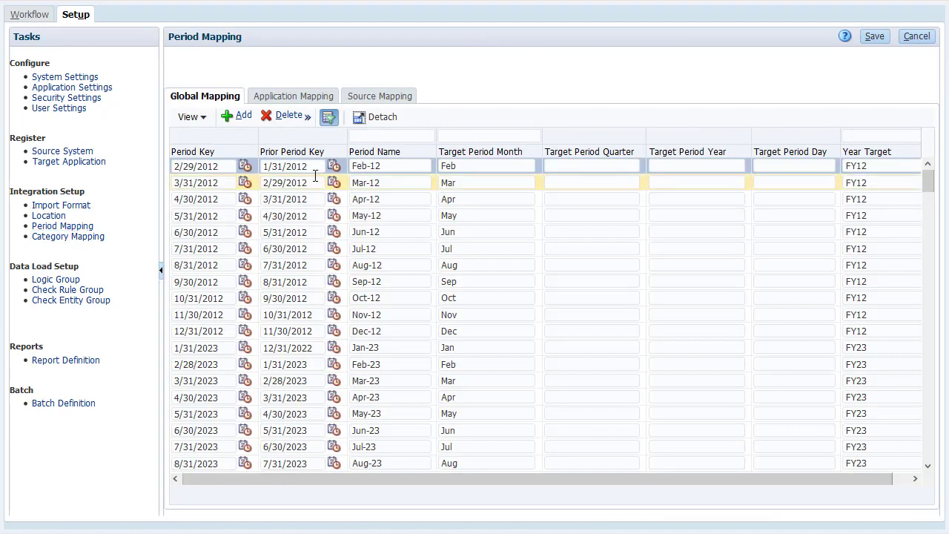
left_click(860, 136)
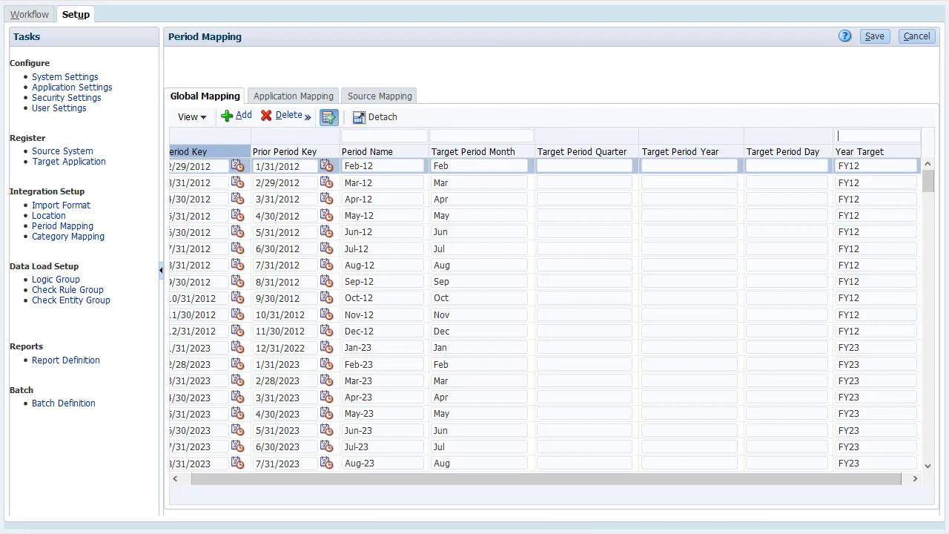
type("FY21")
key("Return")
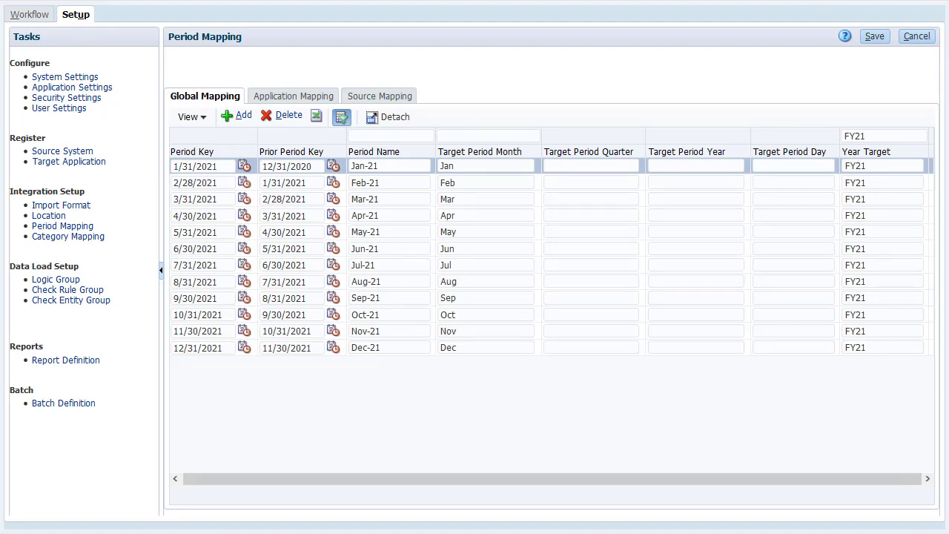
Start a CustApp application period mapping with Jan-20 as its period key.
left_click(293, 96)
left_click(239, 155)
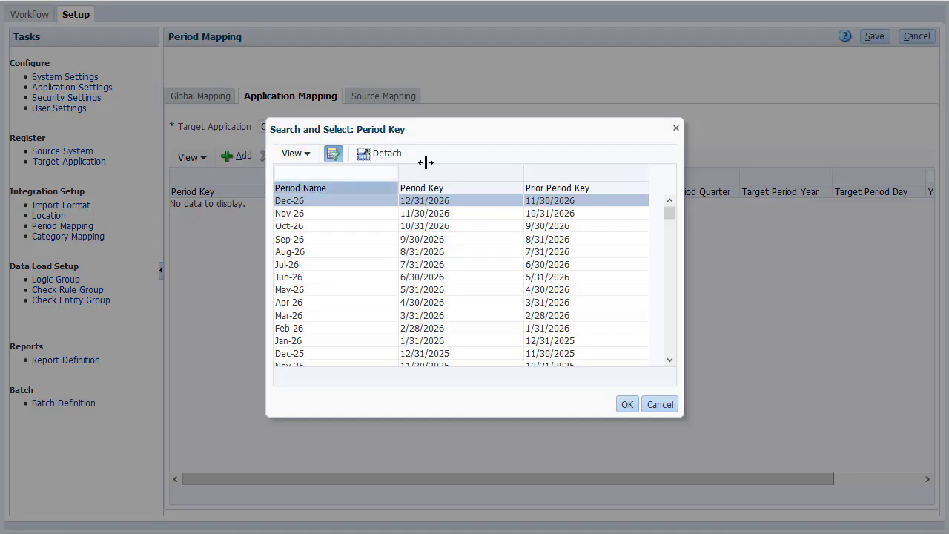
type("Jan-20")
key("Return")
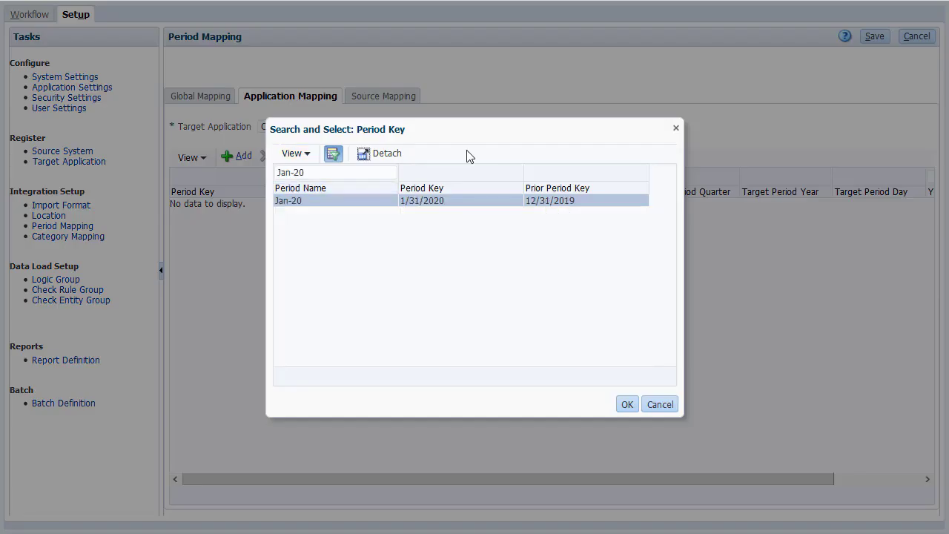
left_click(627, 404)
Enter month Jan-20, quarter 1, year 2020 and year target FY20, then save.
type("Jan-20")
key("Tab")
type("1")
key("Tab")
type("2020")
key("Tab")
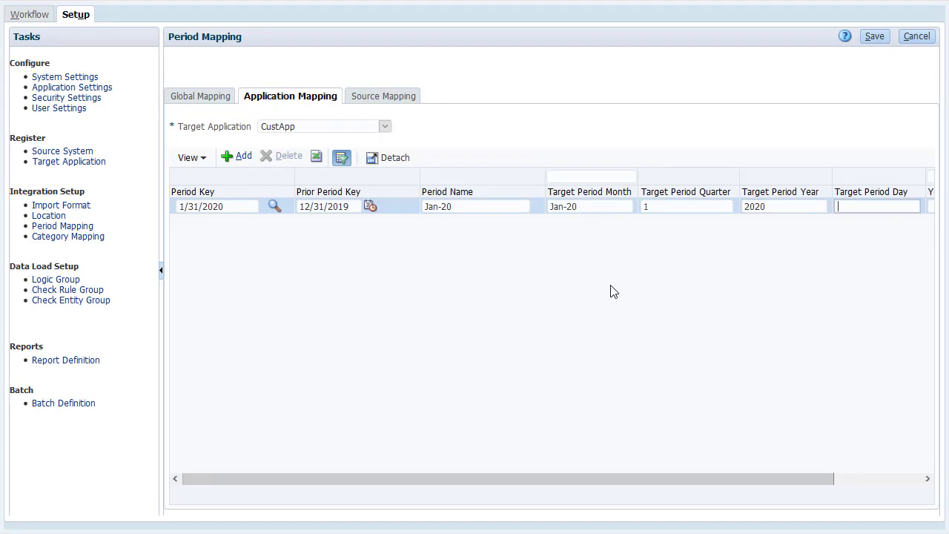
key("Tab")
type("FY20")
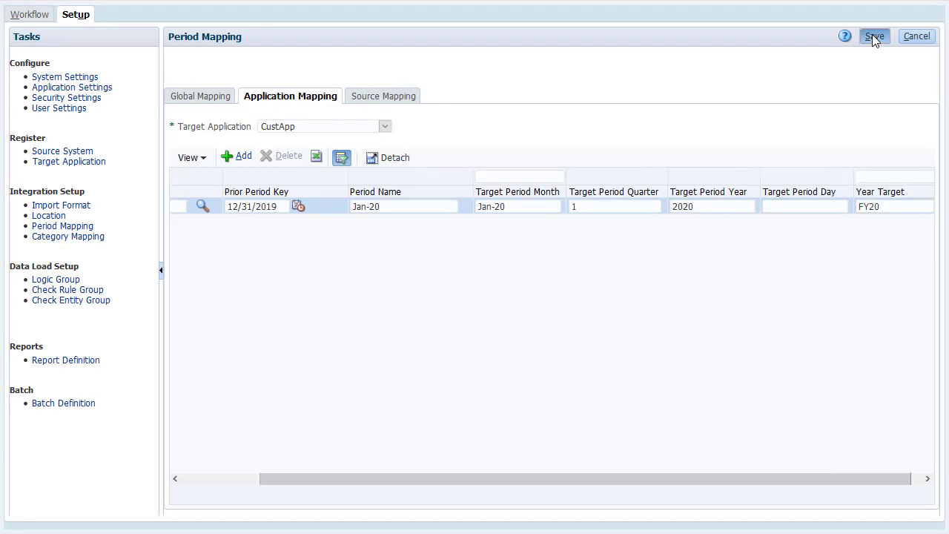
left_click(872, 34)
left_click(410, 98)
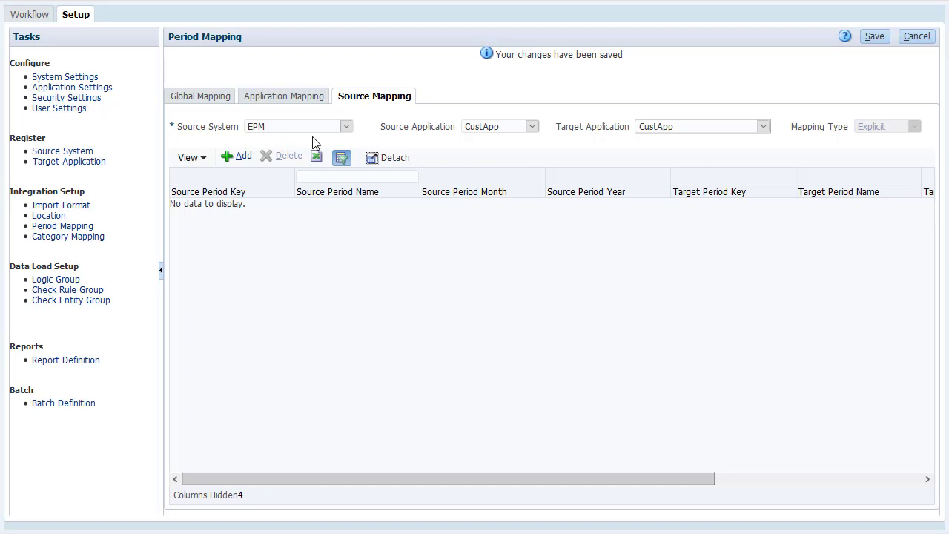
Open Data Load Mapping, keeping the CustomExport Jan-20 Actual point of view.
left_click(34, 15)
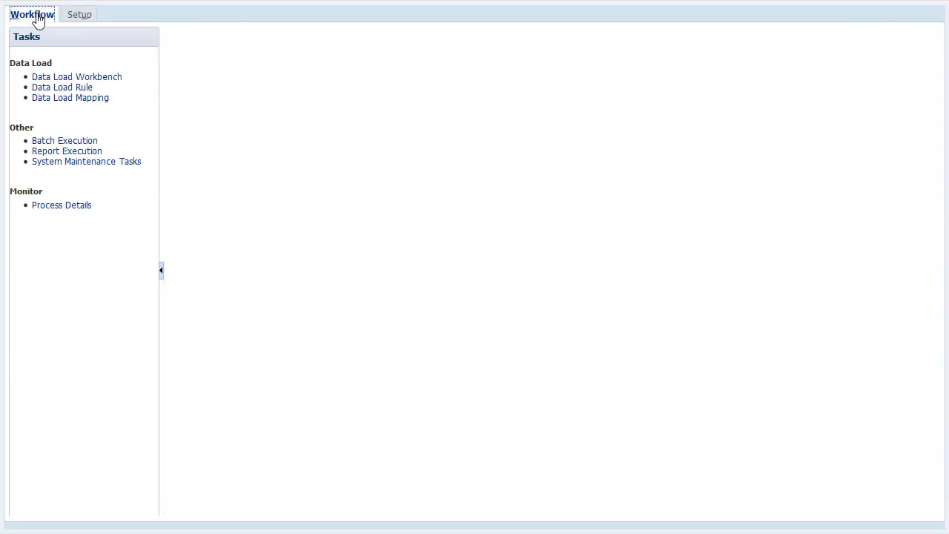
left_click(65, 98)
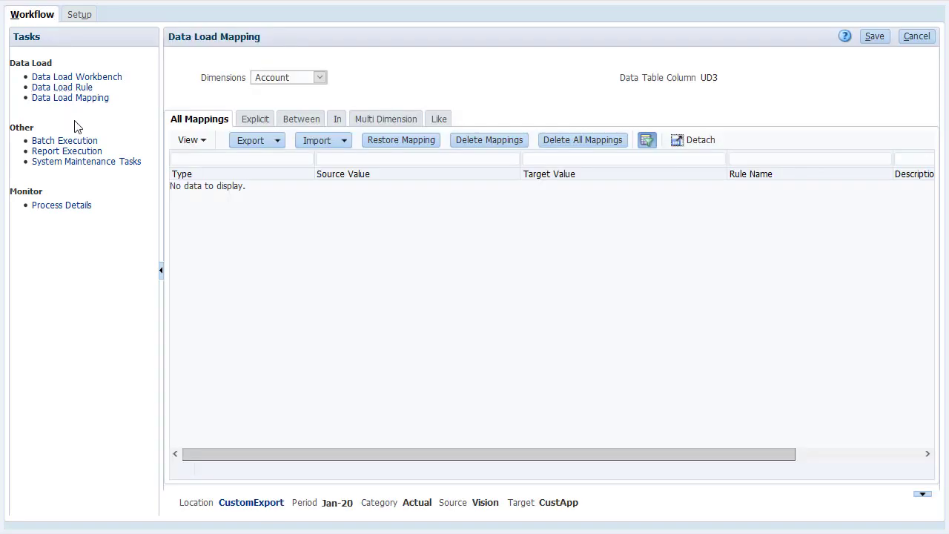
left_click(241, 505)
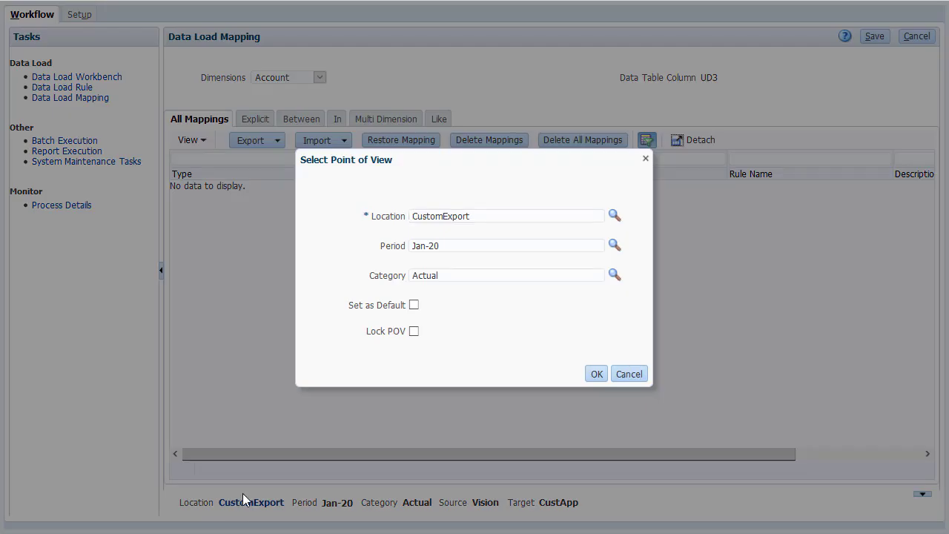
left_click(597, 374)
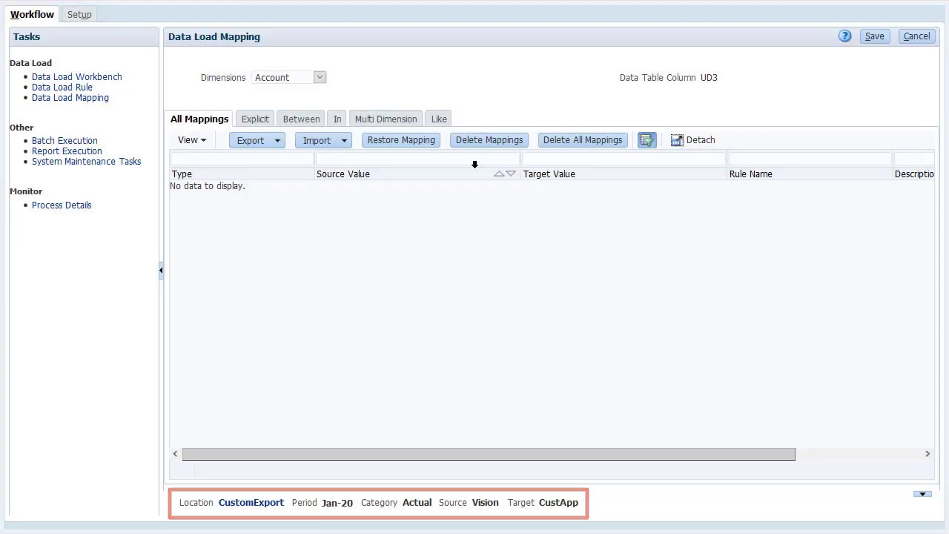
Add a Like mapping from * to * named Account.
left_click(445, 120)
left_click(248, 139)
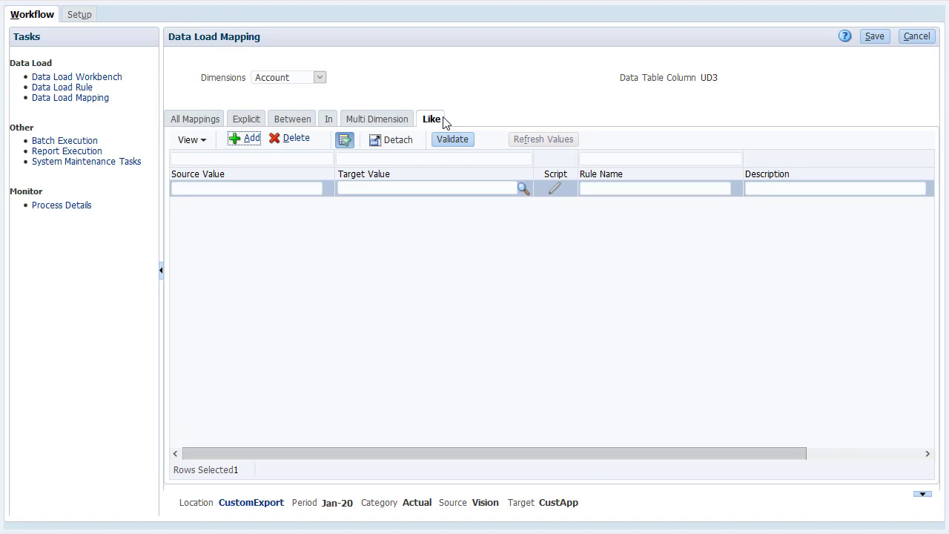
left_click(269, 188)
type("*")
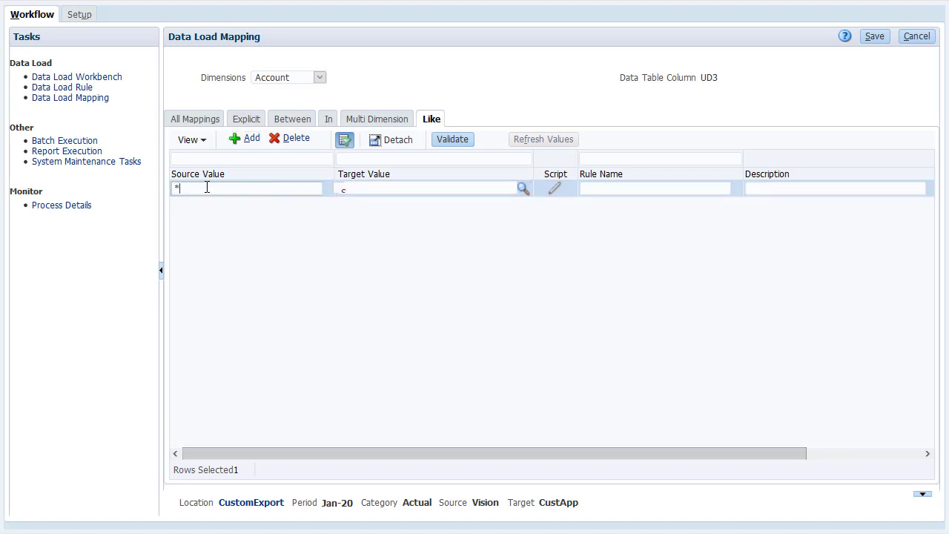
key("Tab")
type("*")
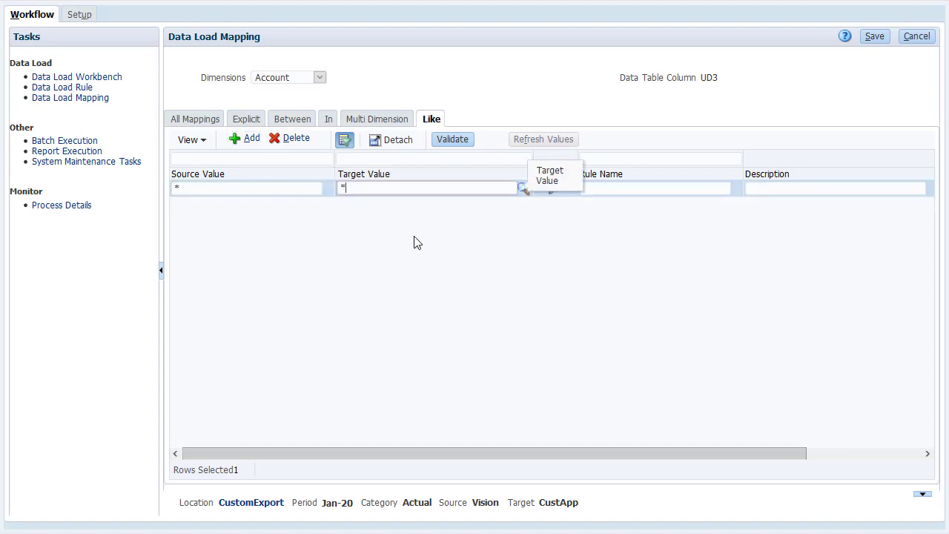
left_click(590, 188)
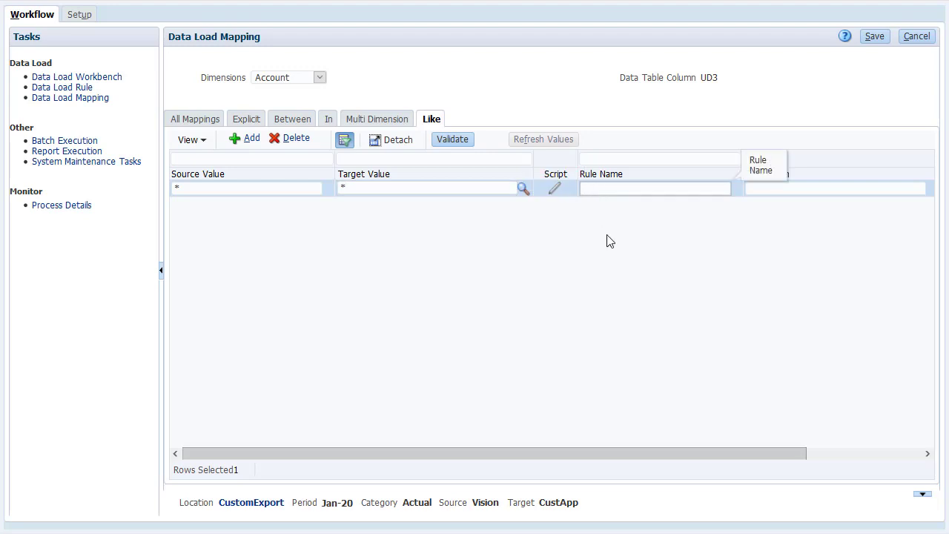
type("Account")
Check the Budget Name Like mappings, then return to the Account dimension.
left_click(318, 78)
left_click(322, 111)
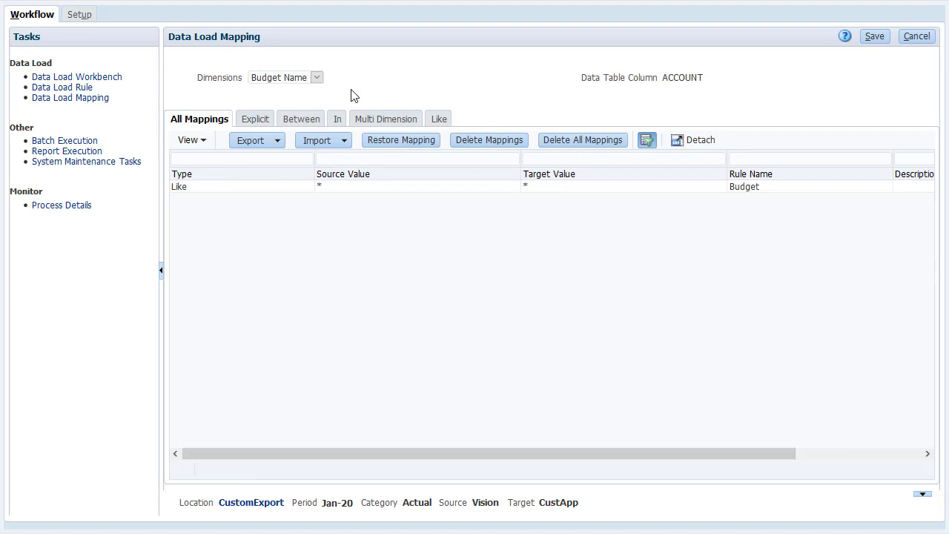
left_click(439, 119)
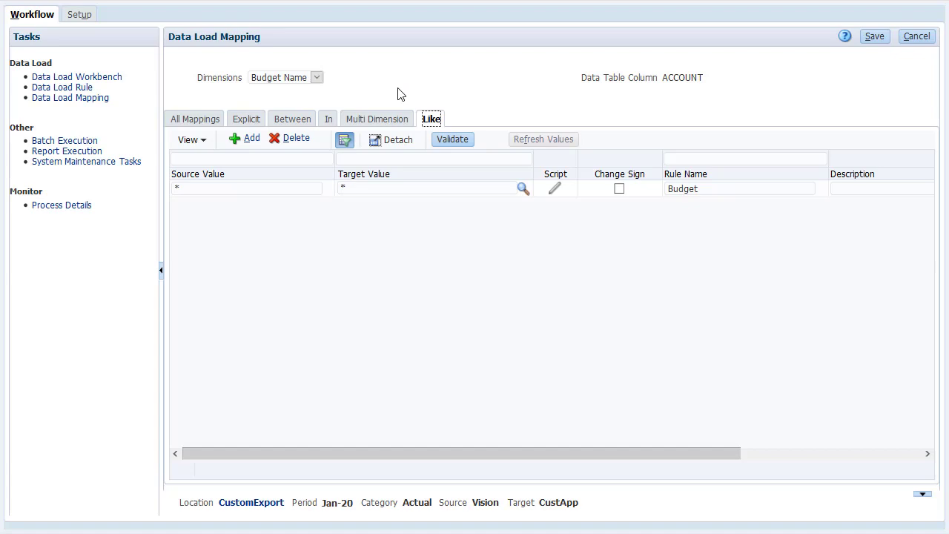
left_click(211, 119)
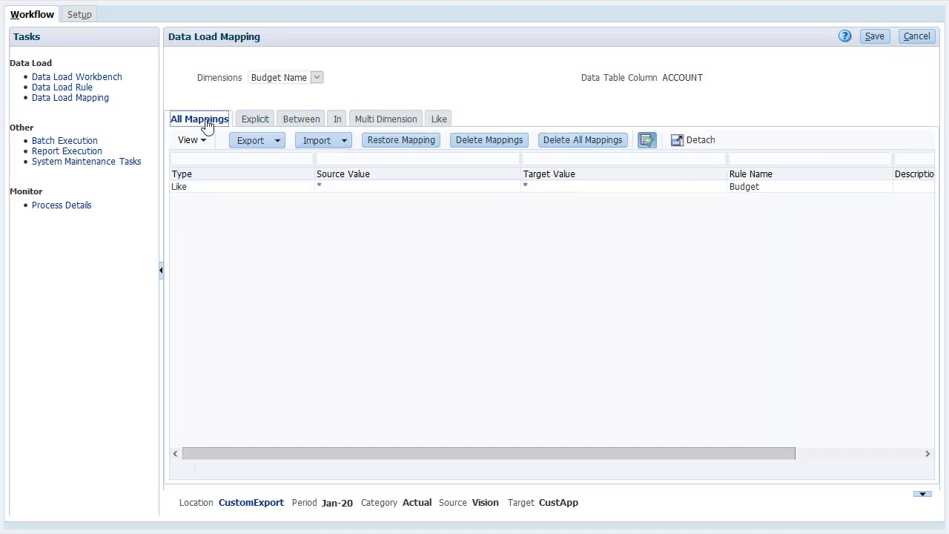
left_click(317, 78)
left_click(302, 90)
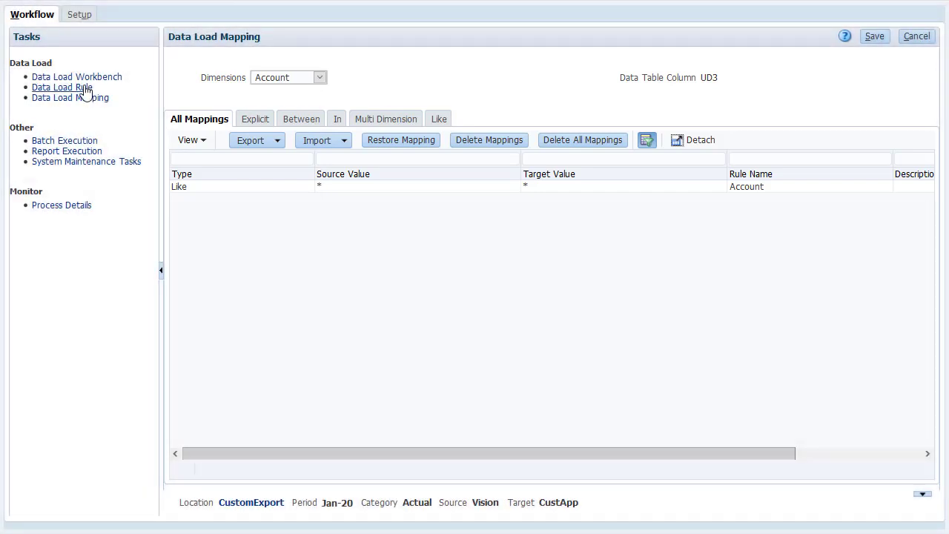
Create data load rule CustomExport with source plan type Plan1 and add a source filter row.
left_click(86, 90)
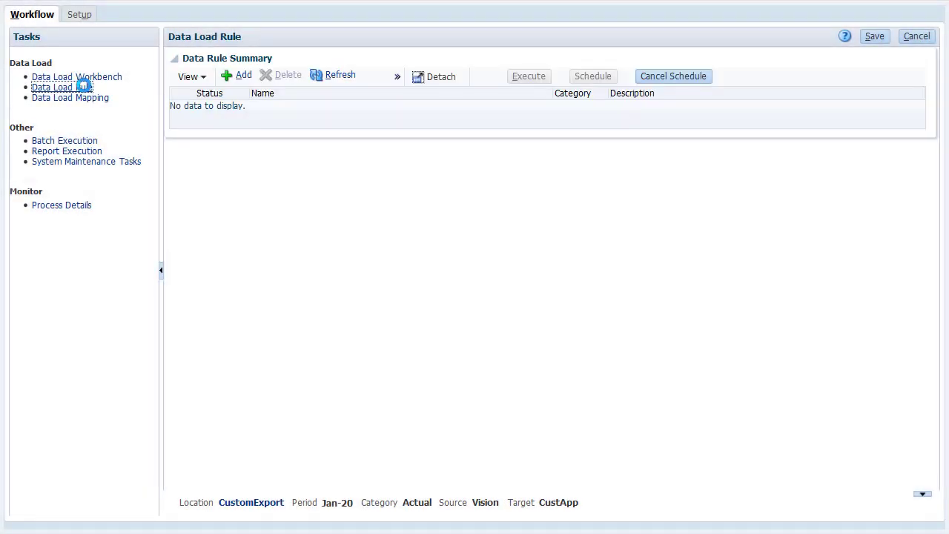
left_click(241, 76)
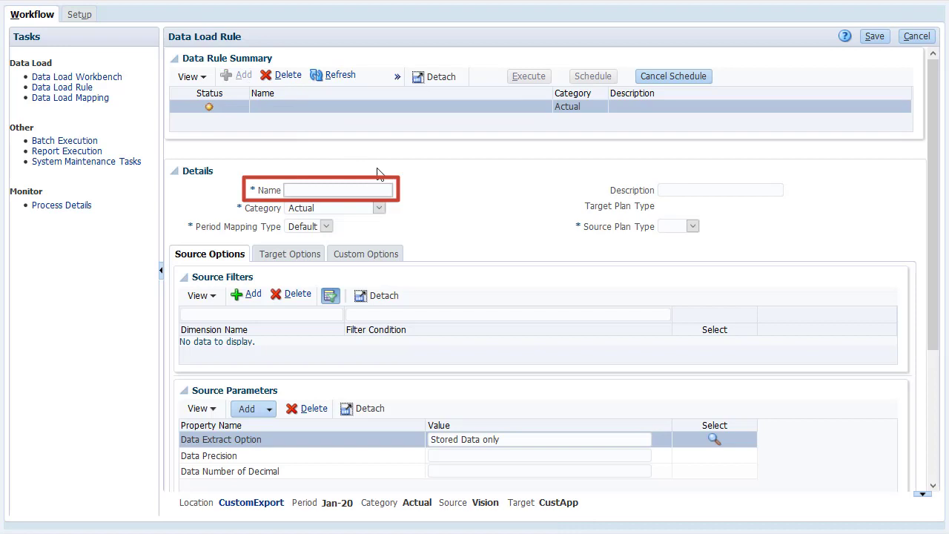
type("CustomExport")
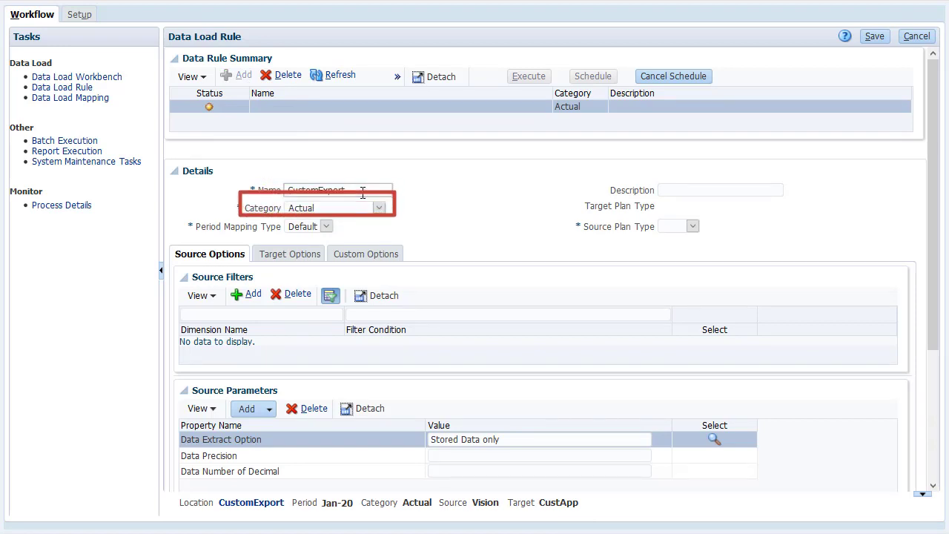
left_click(693, 226)
left_click(690, 259)
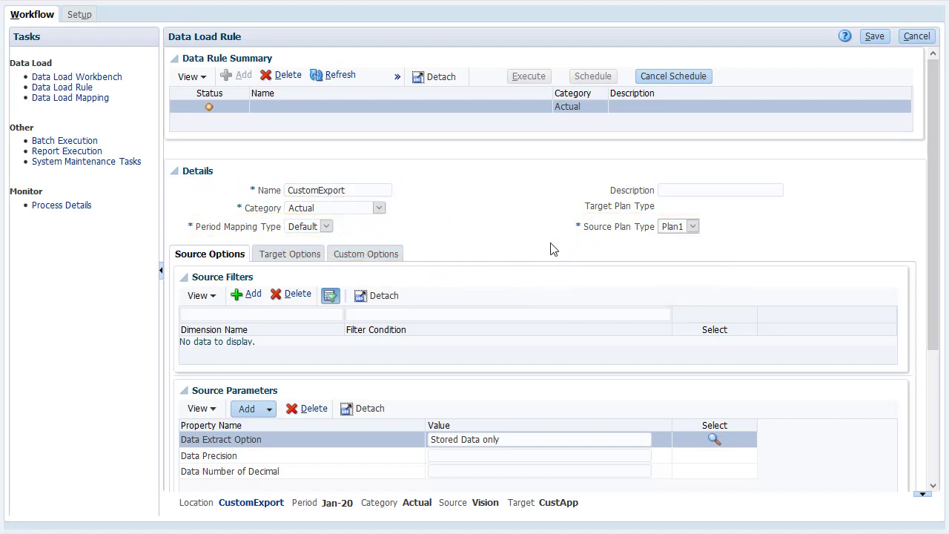
left_click(251, 295)
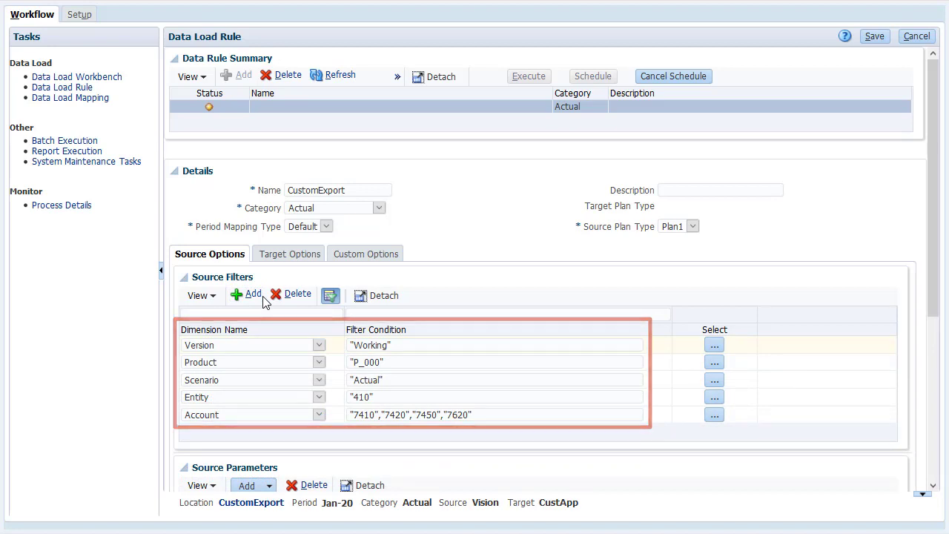
Set CustomExport.dat as the download file name under Target Options and save the rule.
left_click(295, 258)
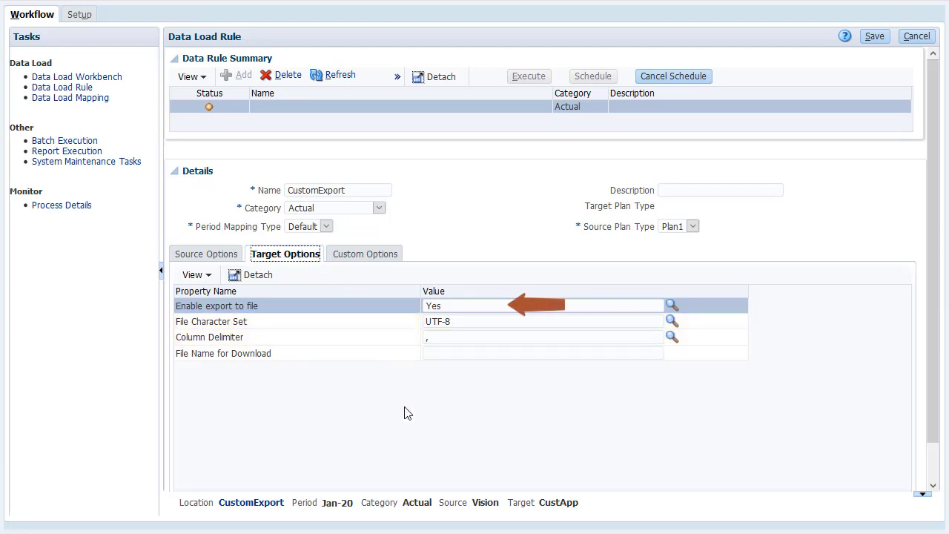
left_click(445, 353)
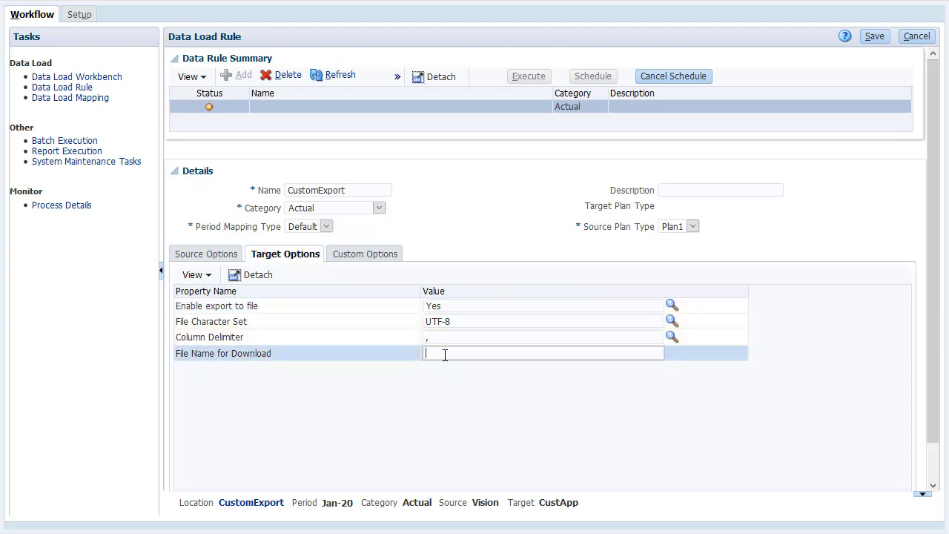
type("CustomExport.dat")
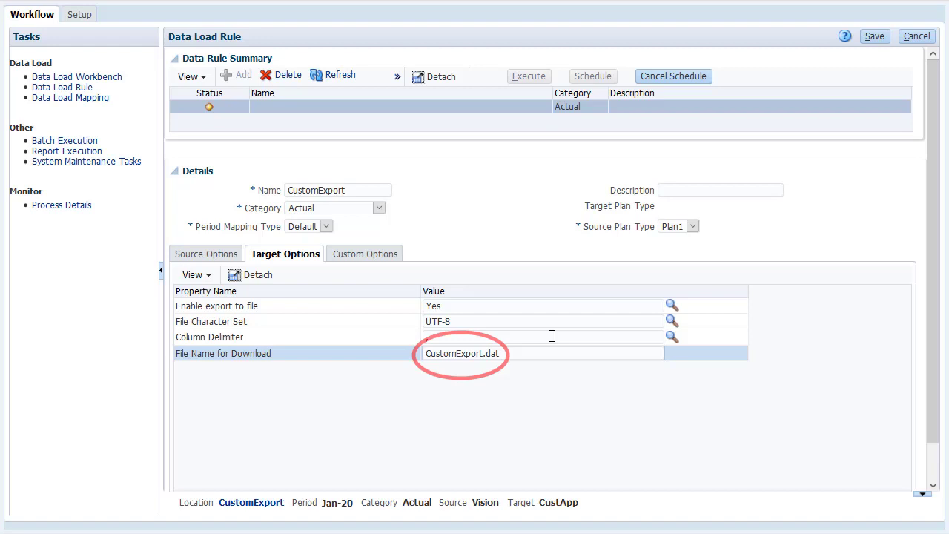
left_click(873, 34)
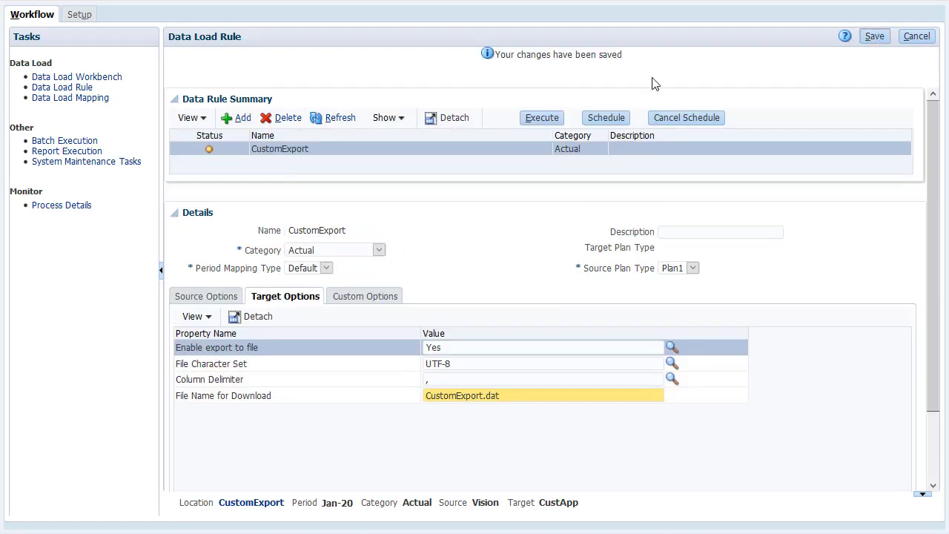
Run the CustomExport rule for Jan-20 with Import from Source and Export to Target, then refresh its status.
left_click(544, 118)
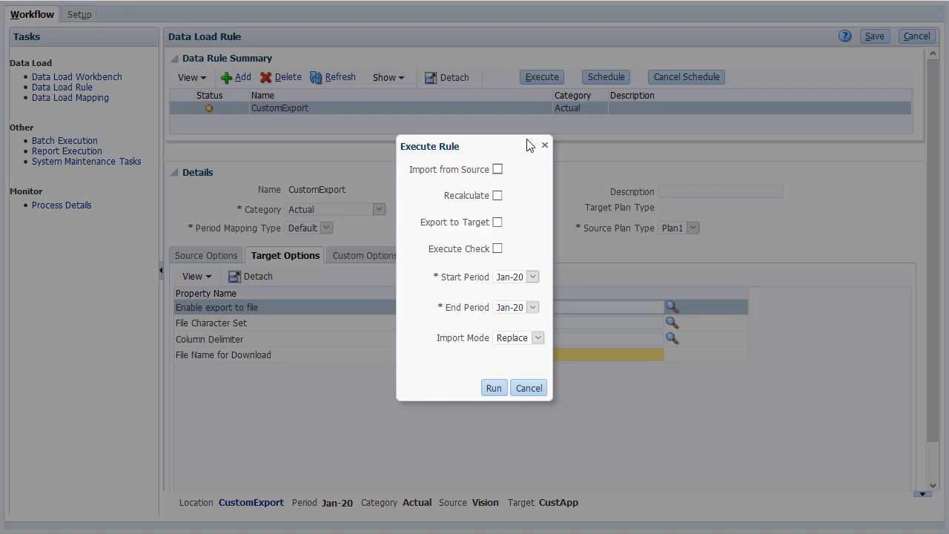
left_click(497, 170)
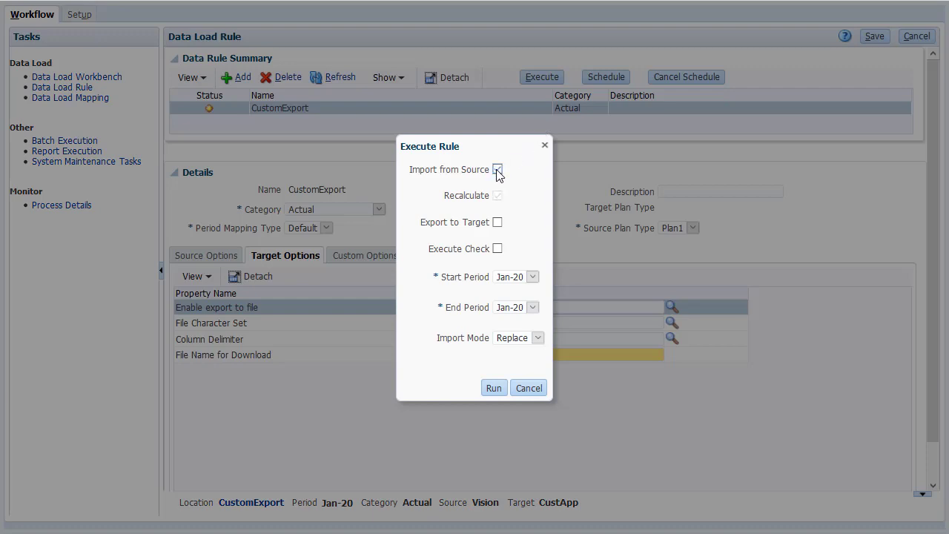
left_click(498, 222)
left_click(493, 388)
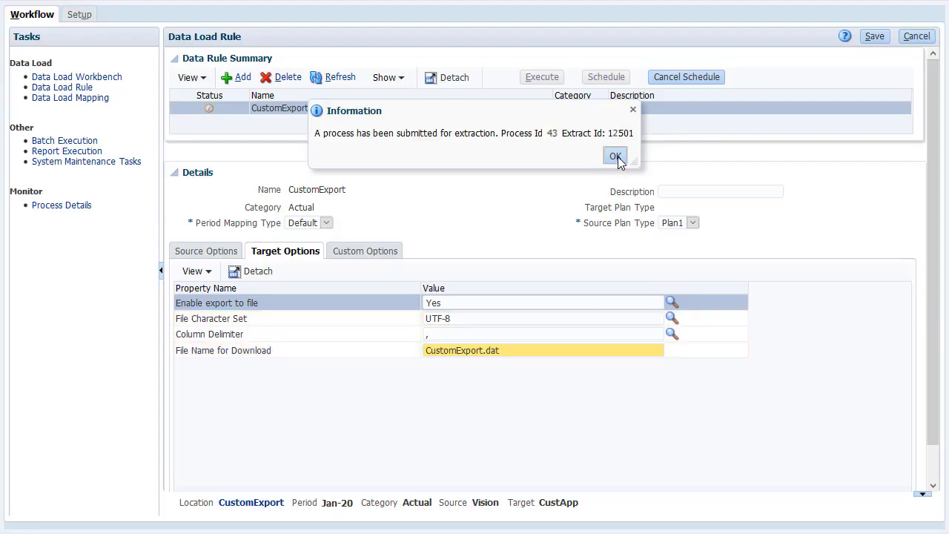
left_click(616, 157)
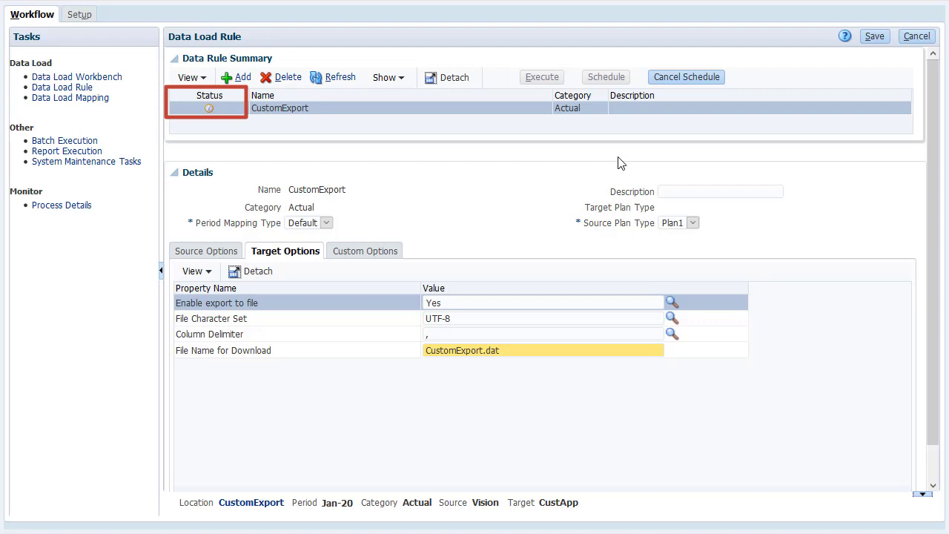
left_click(345, 82)
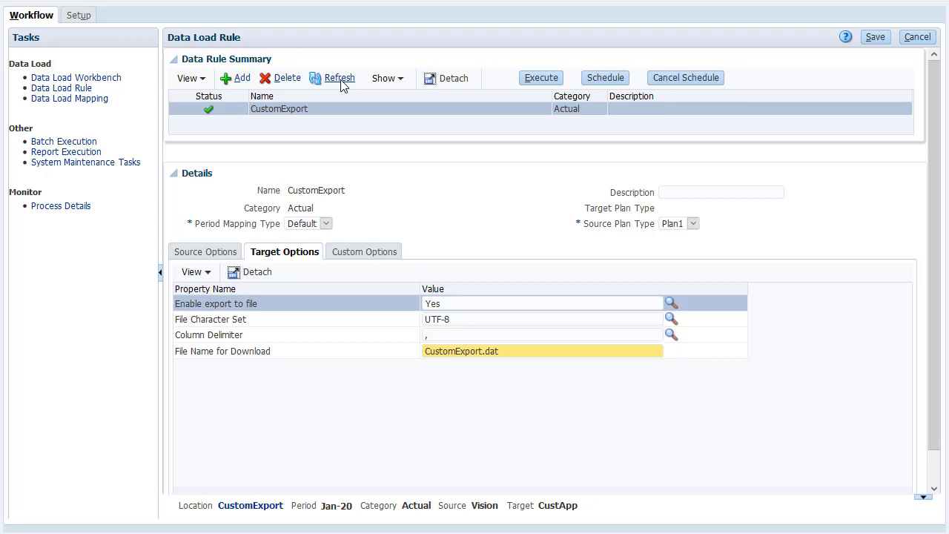
Review the CustomExport rows in Data Load Workbench, then view the Process Details log.
left_click(105, 77)
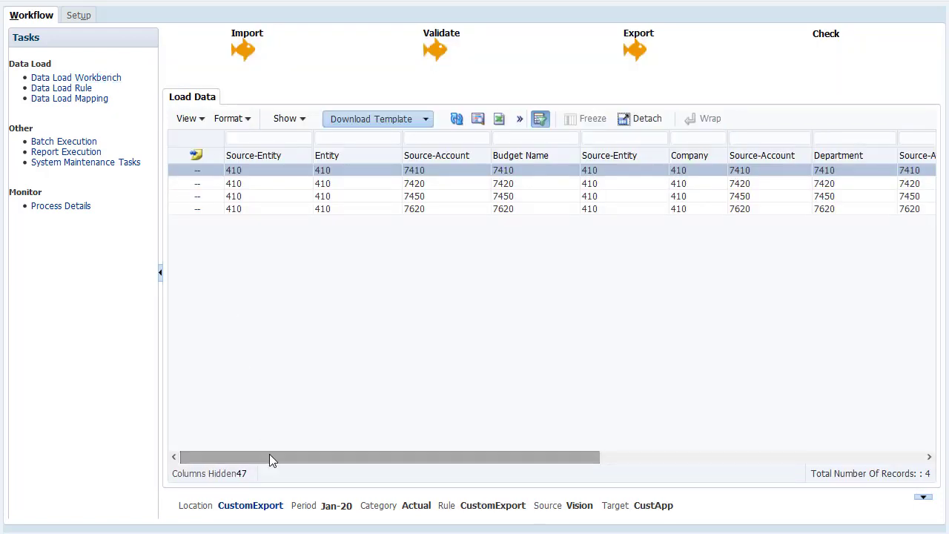
left_click_drag(271, 457, 237, 270)
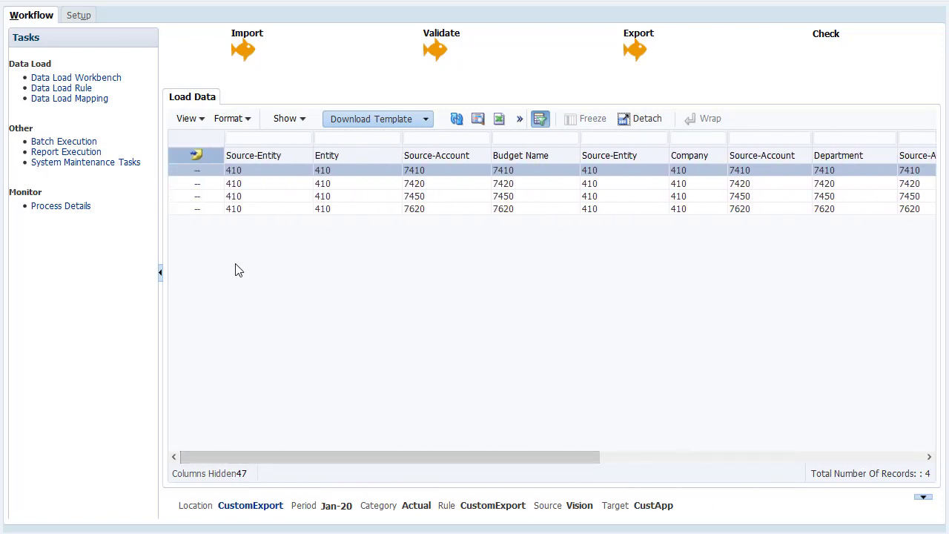
left_click(80, 207)
mouse_move(286, 239)
left_mouse_down()
mouse_move(491, 220)
mouse_move(637, 223)
left_mouse_up()
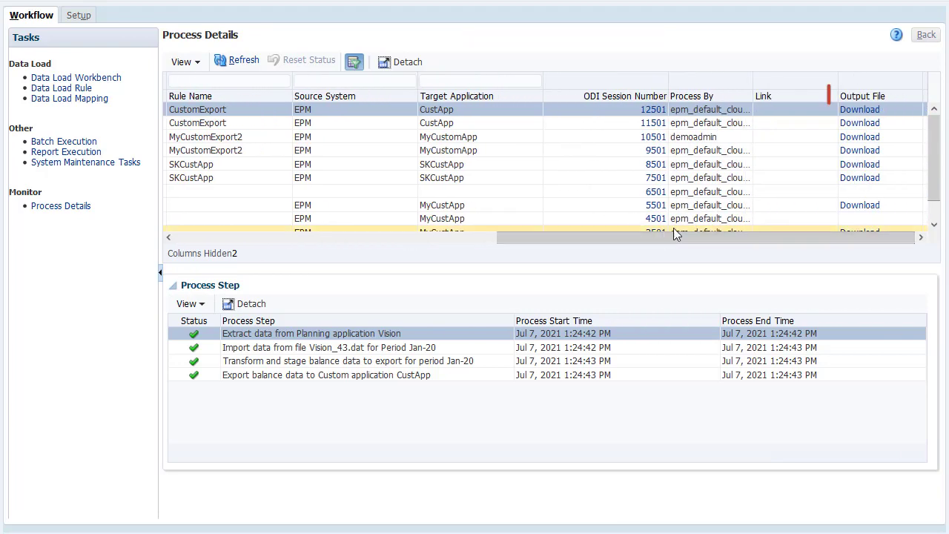
Save output file CustApp_43.dat to C:\Oracle\EPM Automate\bin and open it in Notepad++.
left_click(860, 110)
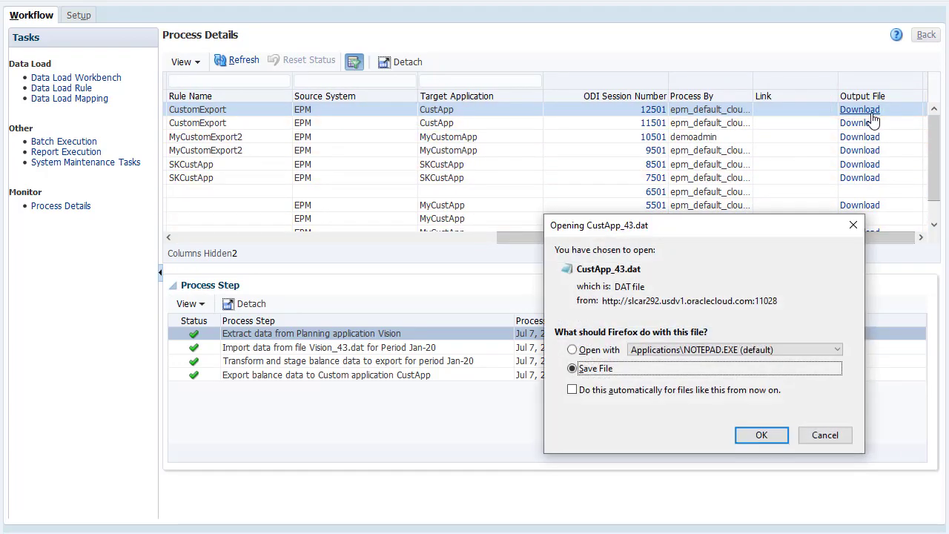
left_click(762, 436)
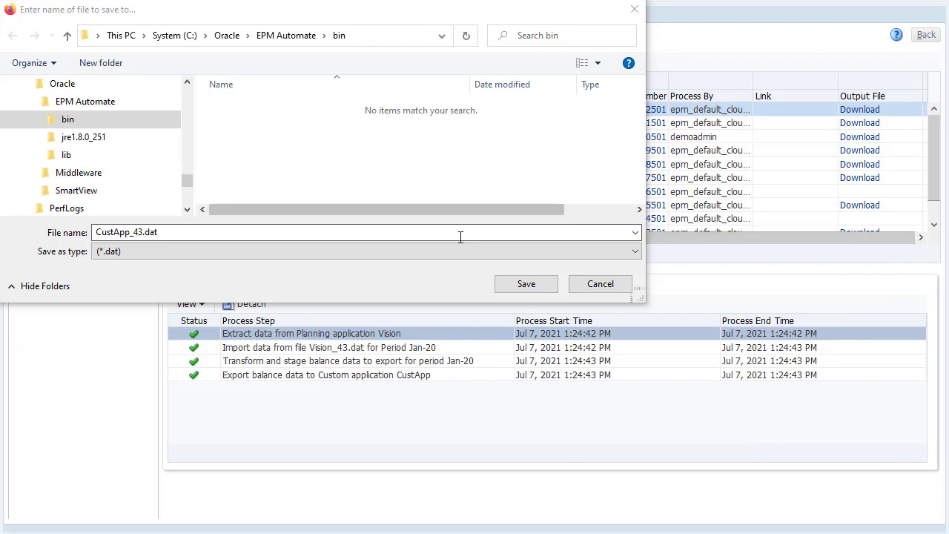
left_click(527, 284)
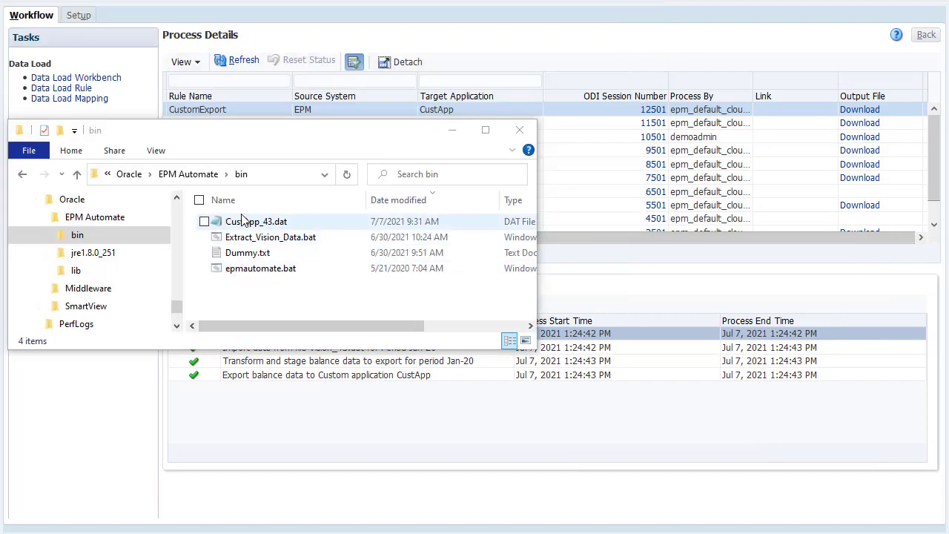
right_click(245, 220)
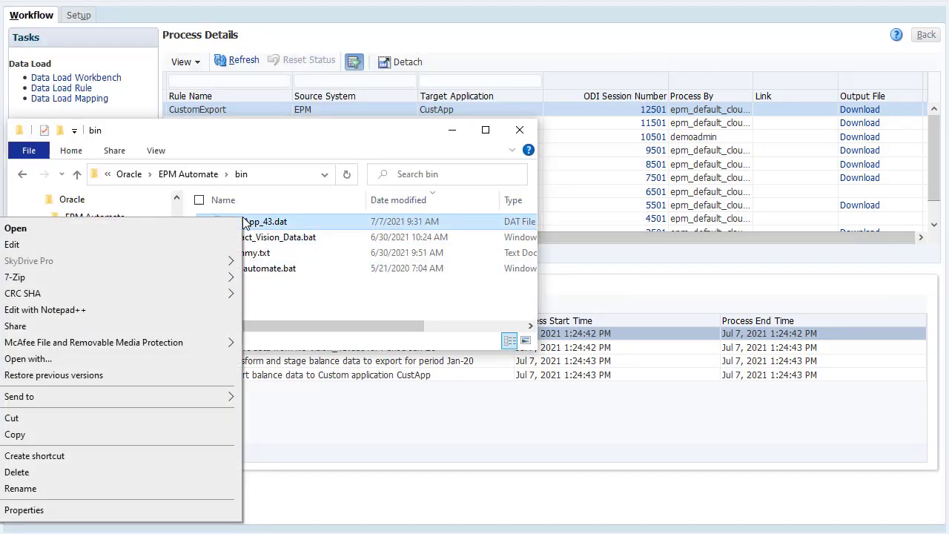
left_click(121, 310)
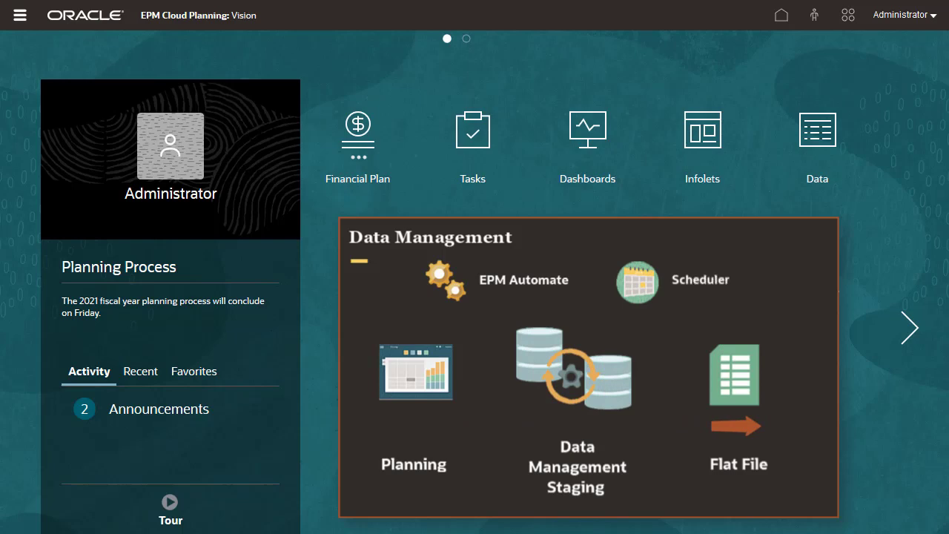
Download EPM Automate for Windows from the Planning Downloads page.
left_click(931, 16)
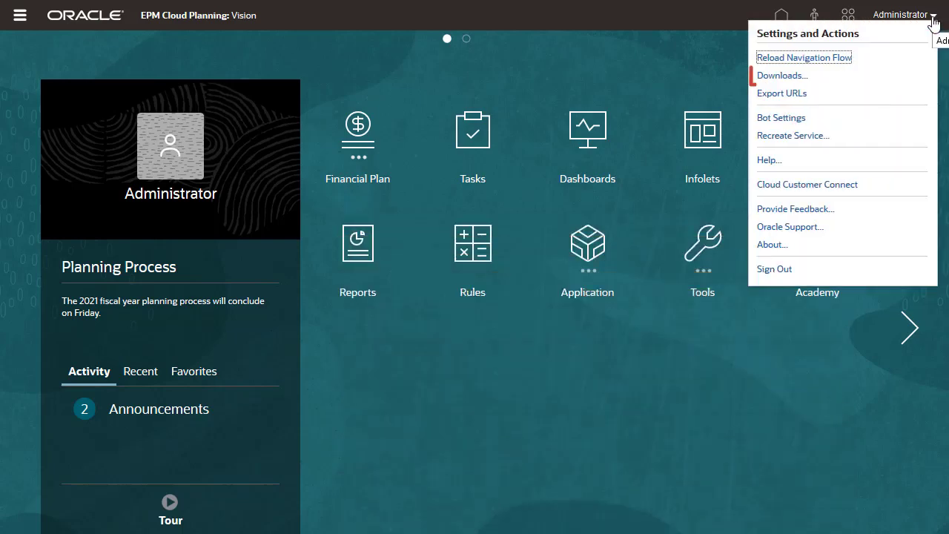
left_click(786, 76)
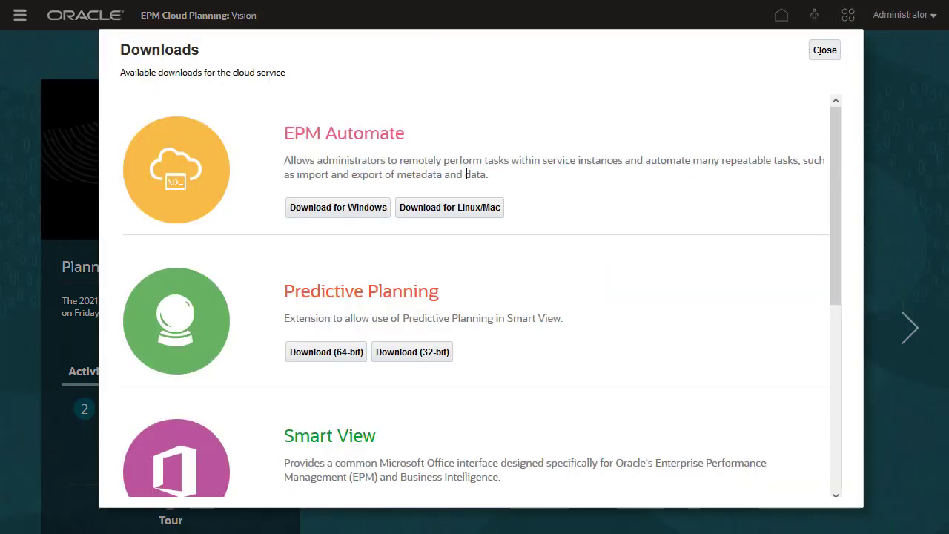
left_click(338, 207)
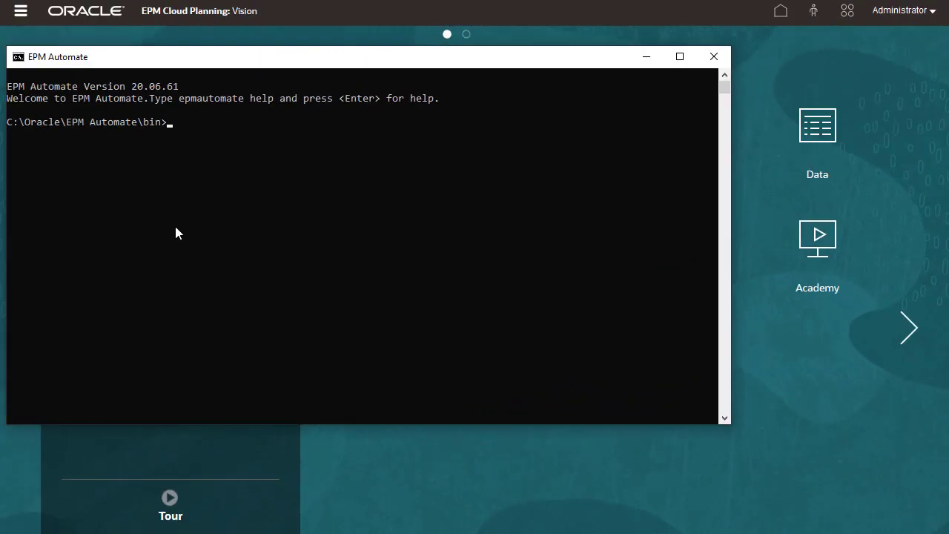
Run Extract_Vision_Data.bat at the EPM Automate prompt to generate CustomExport.dat.
type("Extract_Vision_Data.bat")
key("Return")
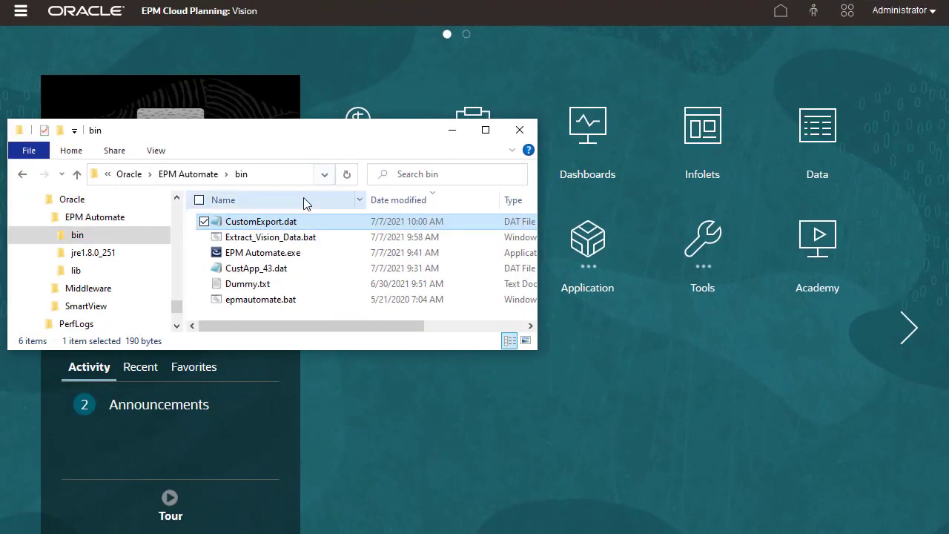
Open CustomExport.dat from the bin folder in Notepad++ to view its header and four rows.
right_click(281, 225)
left_click(148, 319)
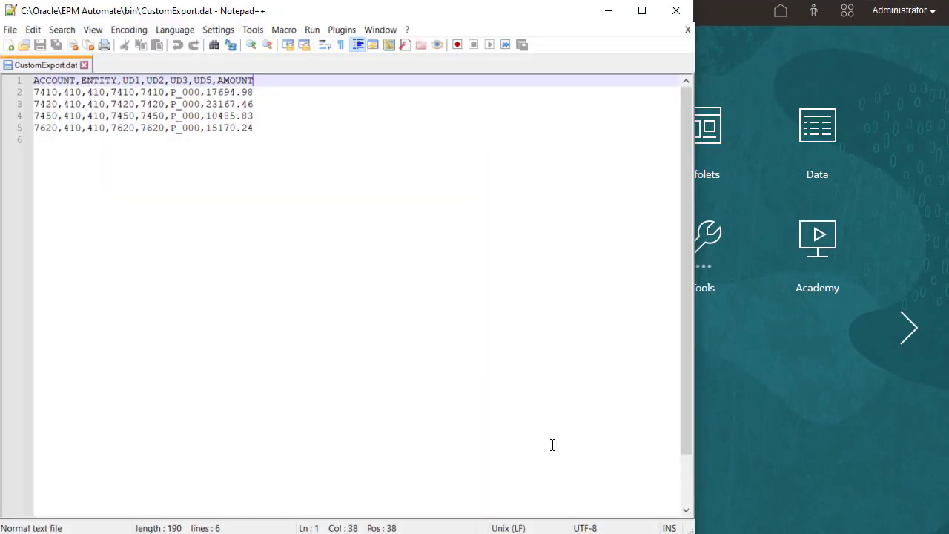